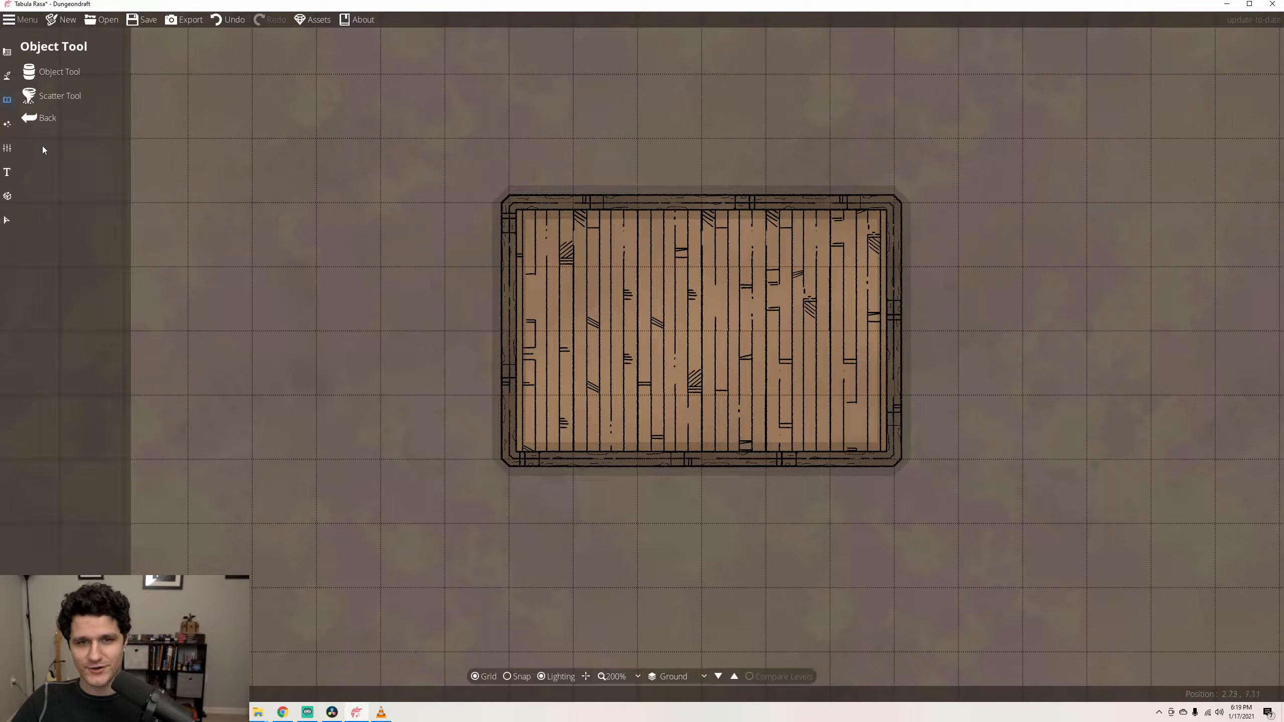
- Switch to Chrome and skim the guide on the Objects Tools in Dungeondraft down to its Scatter Tool section
{"action": "left_click", "coordinate": [282, 712]}
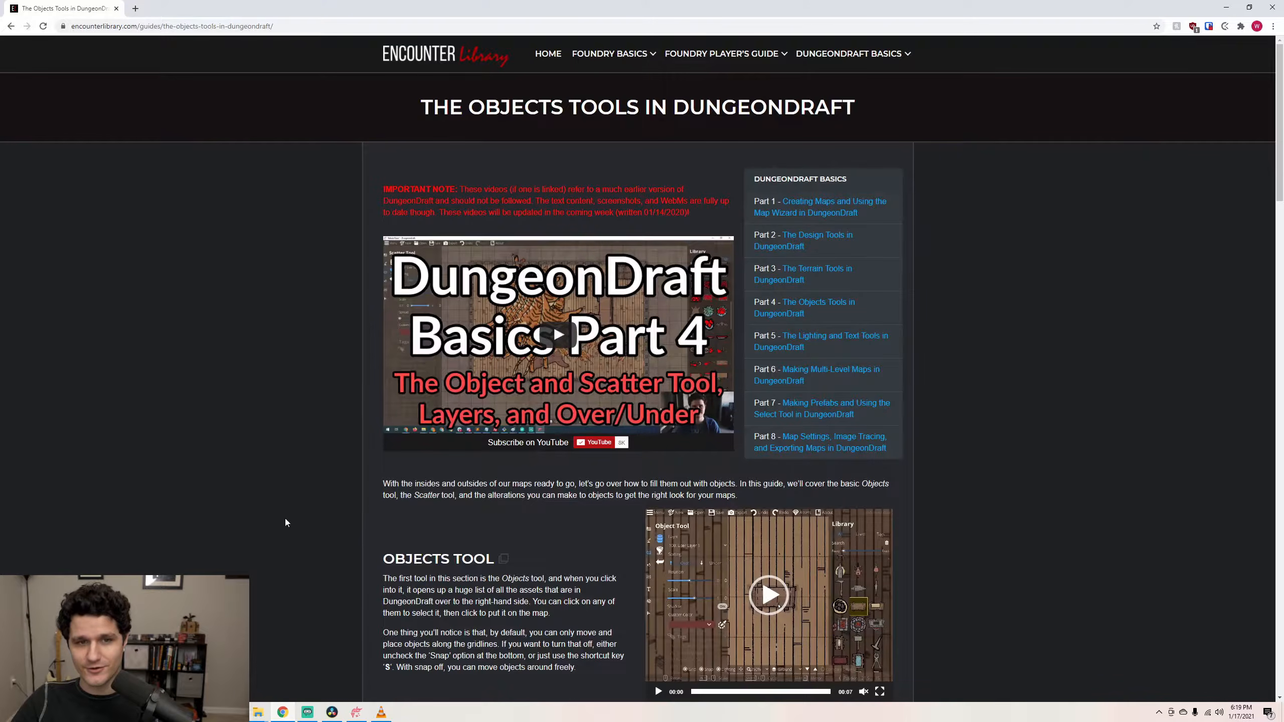
{"action": "scroll", "coordinate": [284, 518], "scroll_direction": "down", "scroll_amount": 5}
{"action": "scroll", "coordinate": [285, 518], "scroll_direction": "down", "scroll_amount": 15}
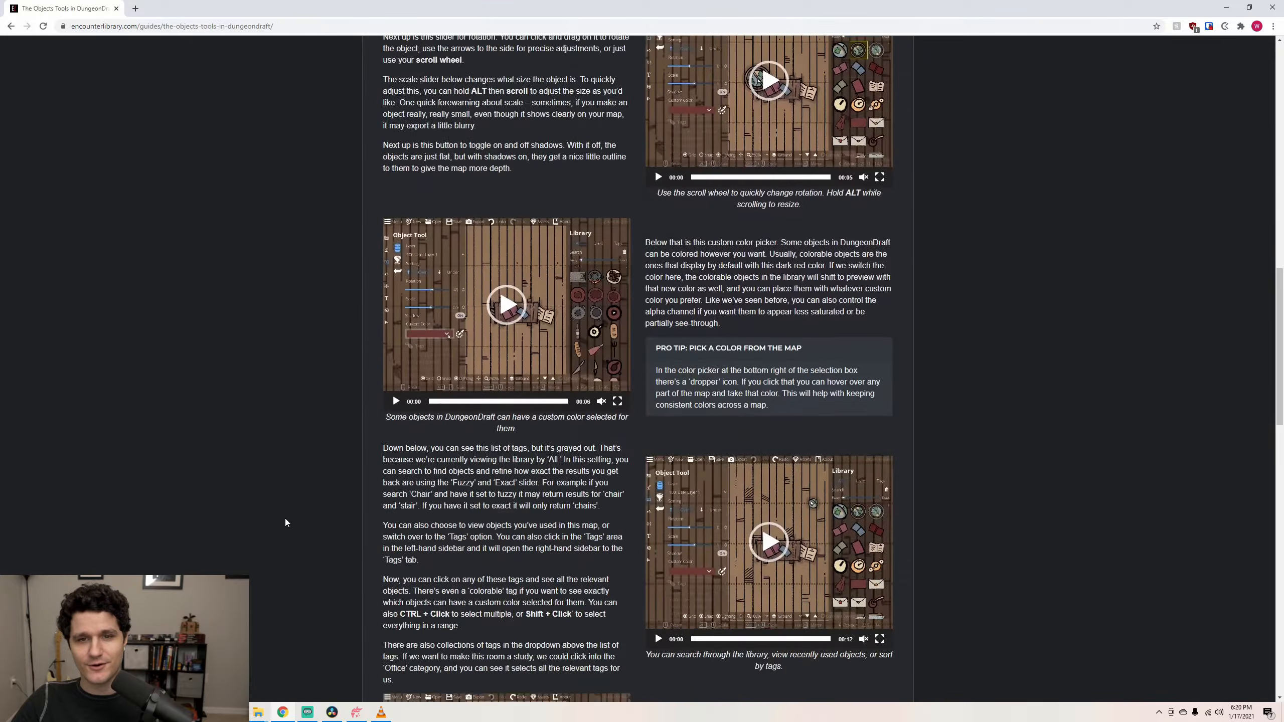
{"action": "scroll", "coordinate": [285, 521], "scroll_direction": "down", "scroll_amount": 8}
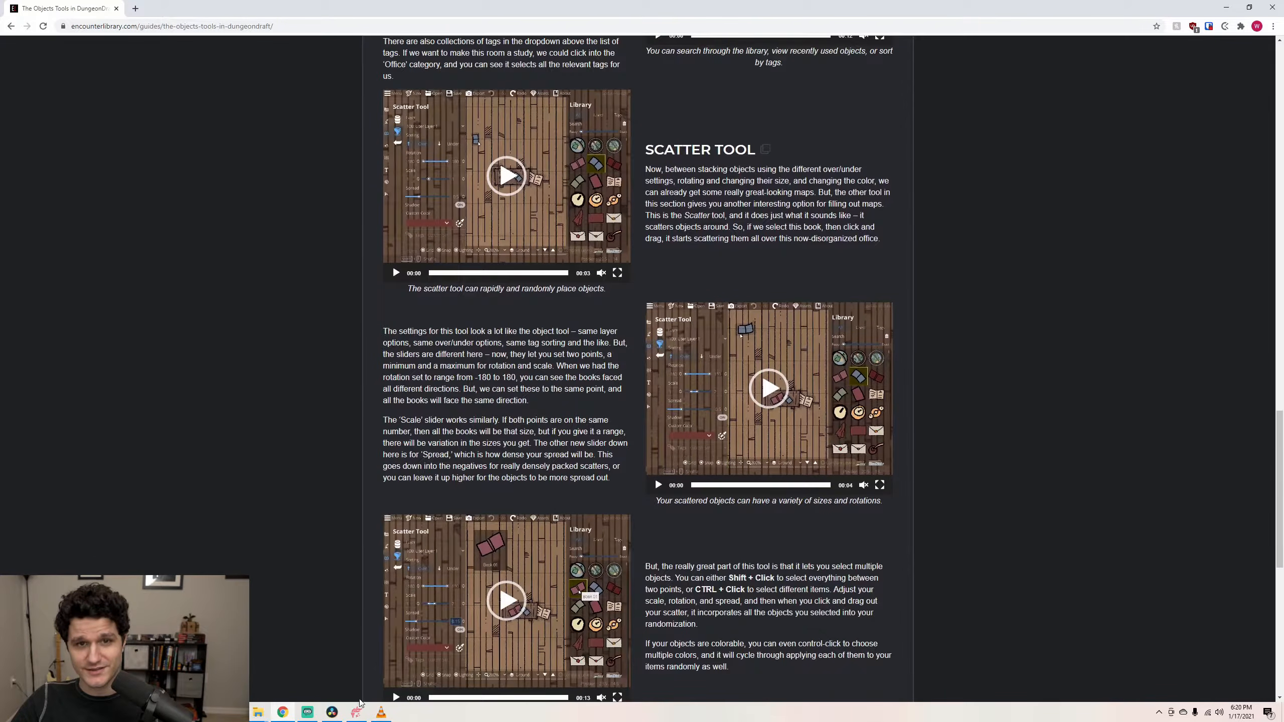
- Switch to Dungeondraft and place a Design Table 01 with the Object Tool in the middle of the wooden-floored room, snapped to the grid
{"action": "left_click", "coordinate": [358, 708]}
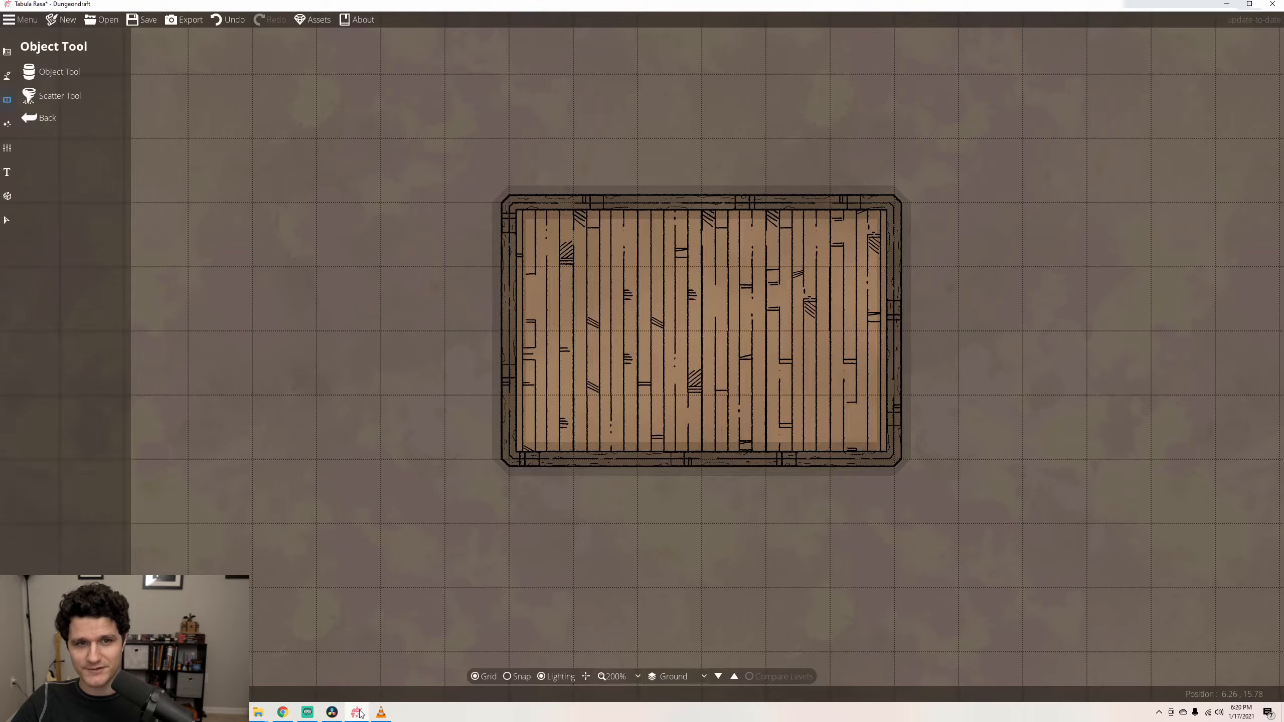
{"action": "left_click", "coordinate": [106, 75]}
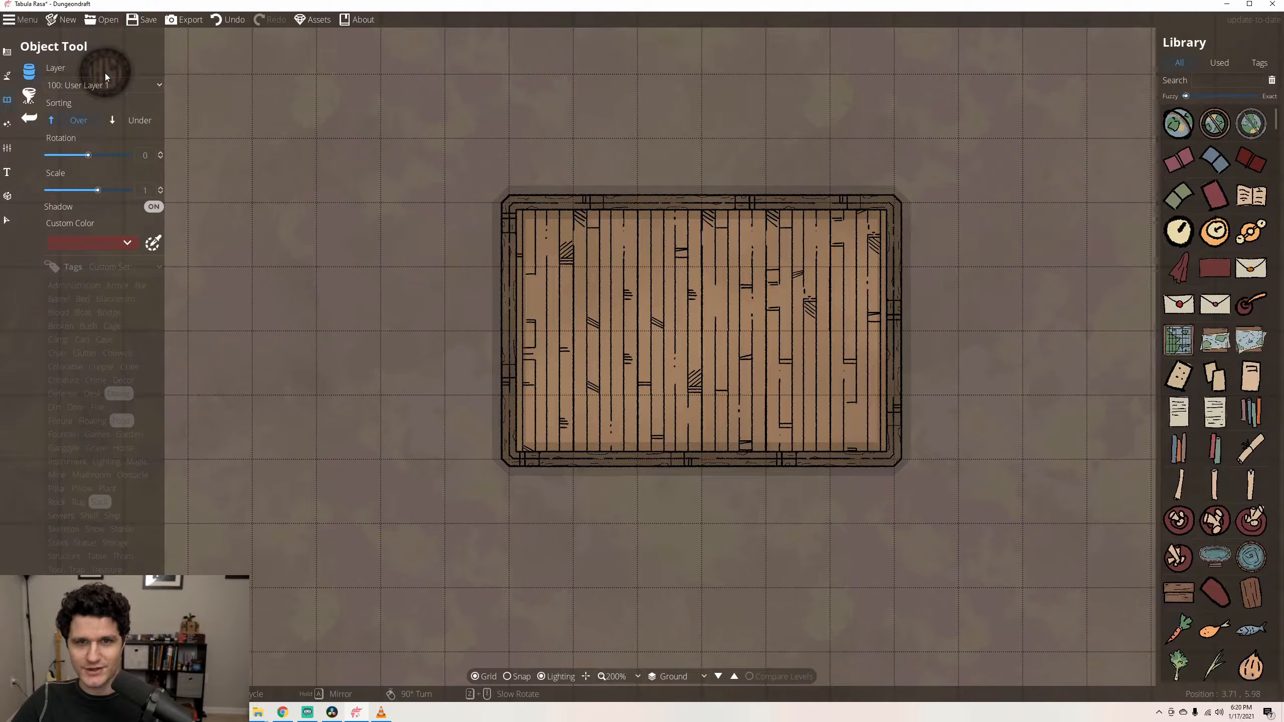
{"action": "scroll", "coordinate": [1239, 302], "scroll_direction": "down", "scroll_amount": 10}
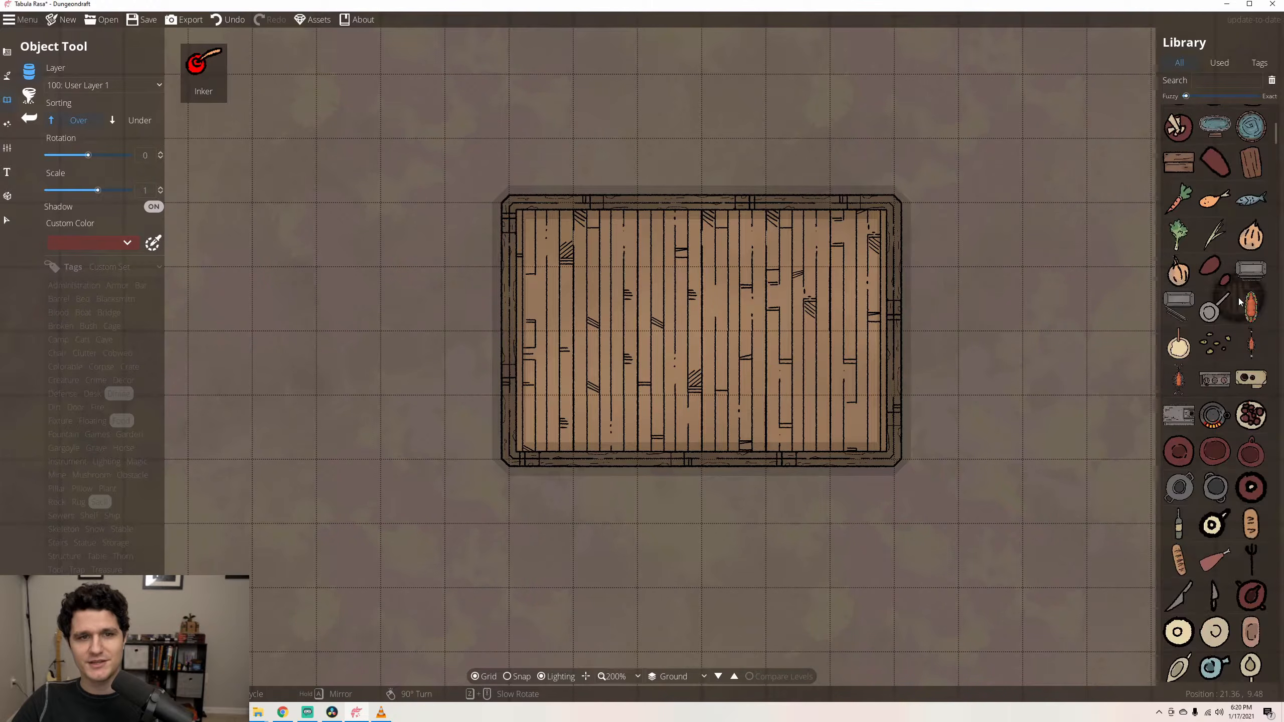
{"action": "scroll", "coordinate": [1239, 302], "scroll_direction": "down", "scroll_amount": 8}
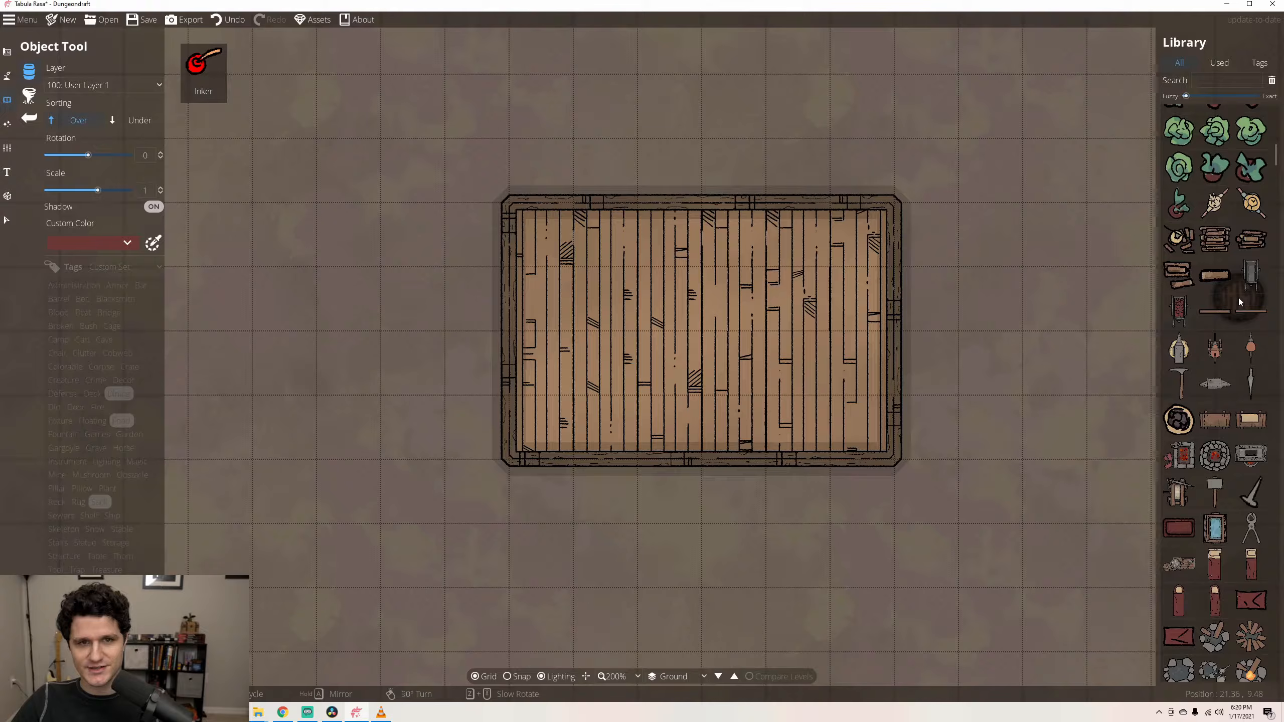
{"action": "left_click", "coordinate": [1222, 281]}
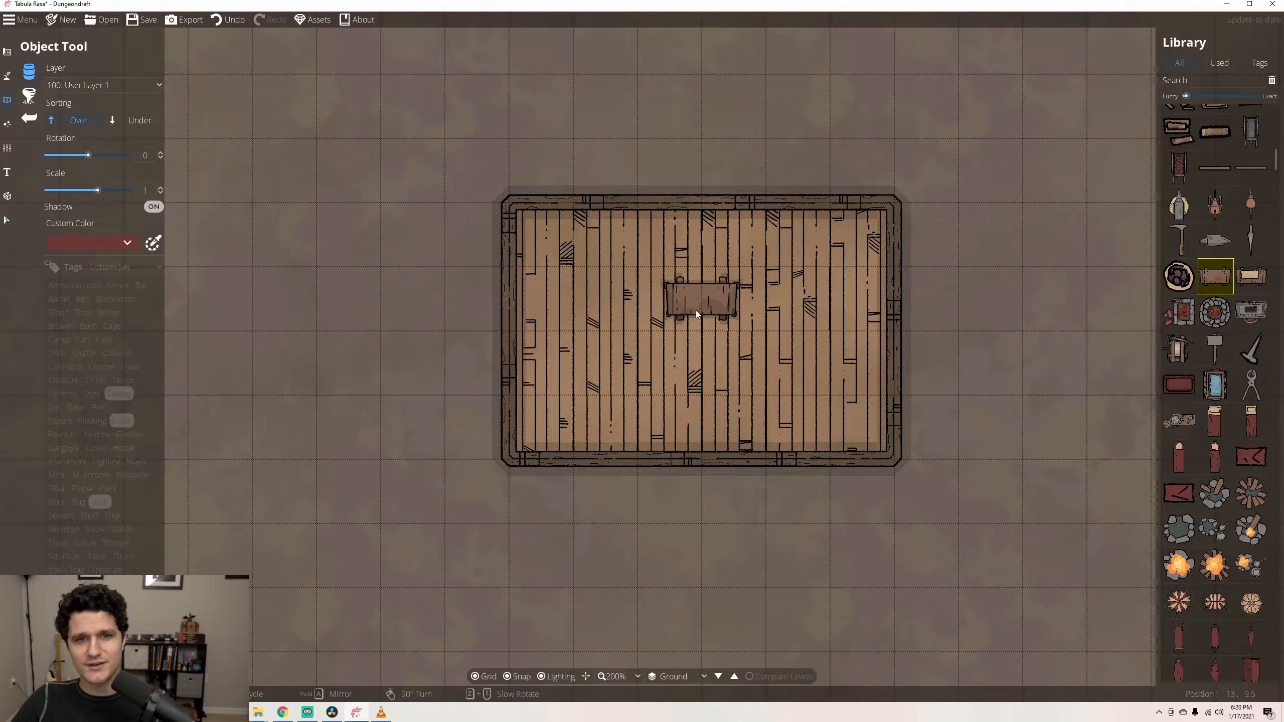
{"action": "key", "text": "s"}
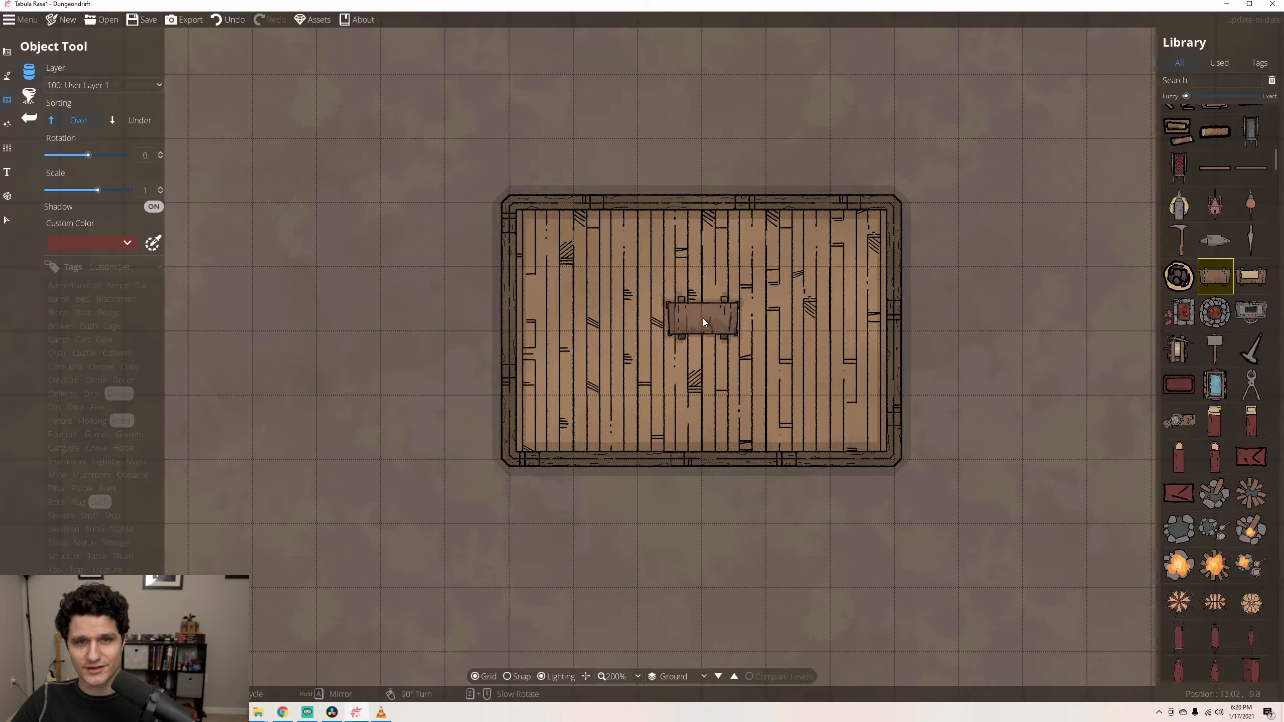
{"action": "key", "text": "s"}
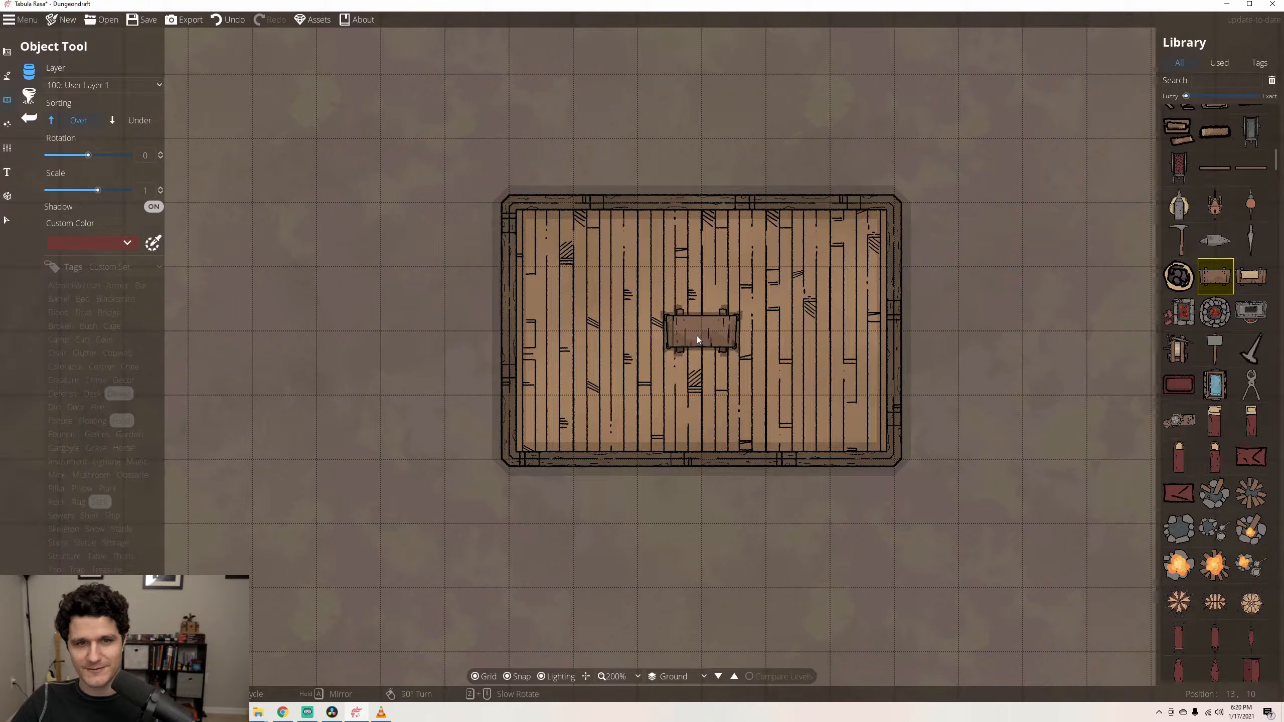
{"action": "left_click", "coordinate": [696, 335]}
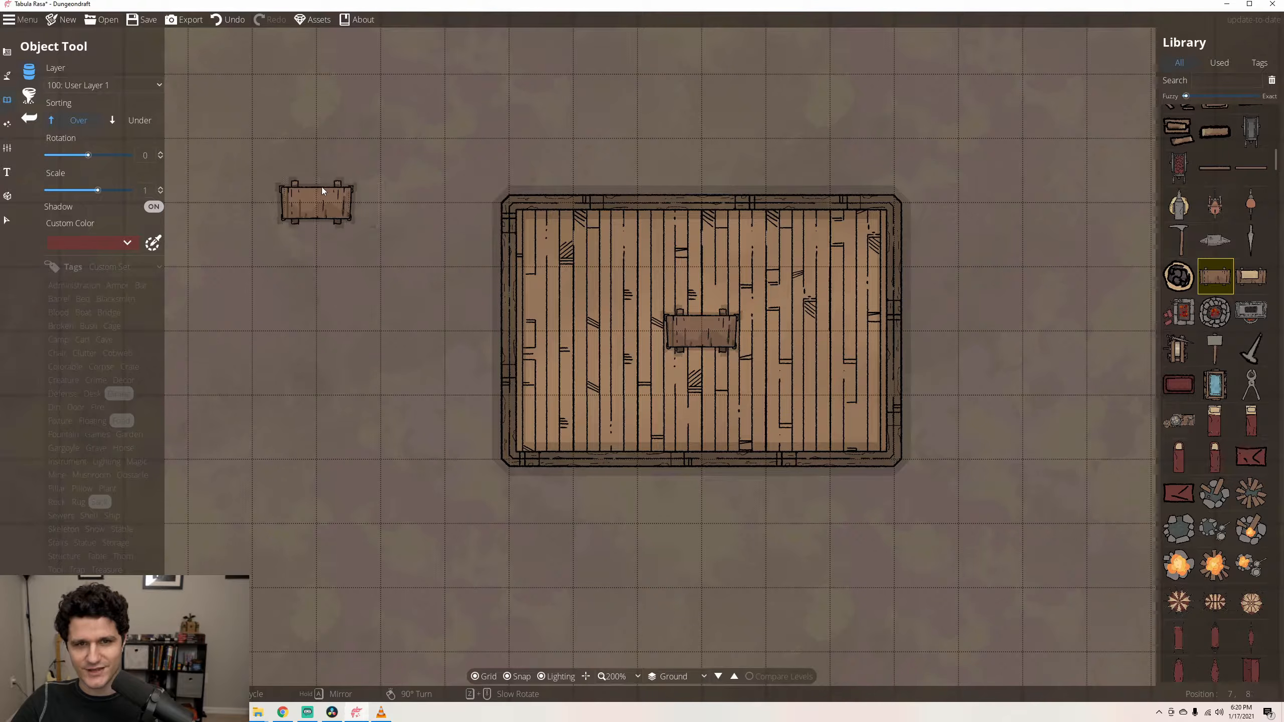
- Place a pink open book and a blue open book overlapping on the table, on layer 100: User Layer 1
{"action": "left_click", "coordinate": [112, 80]}
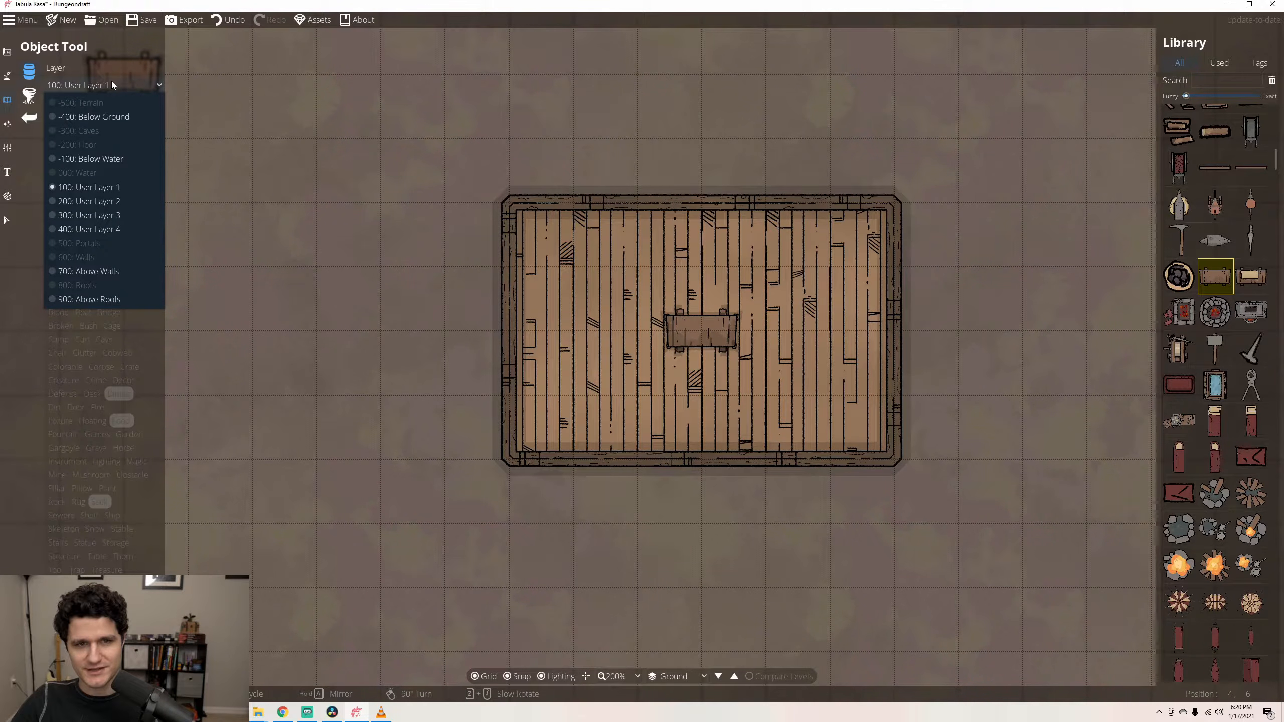
{"action": "left_click", "coordinate": [111, 84]}
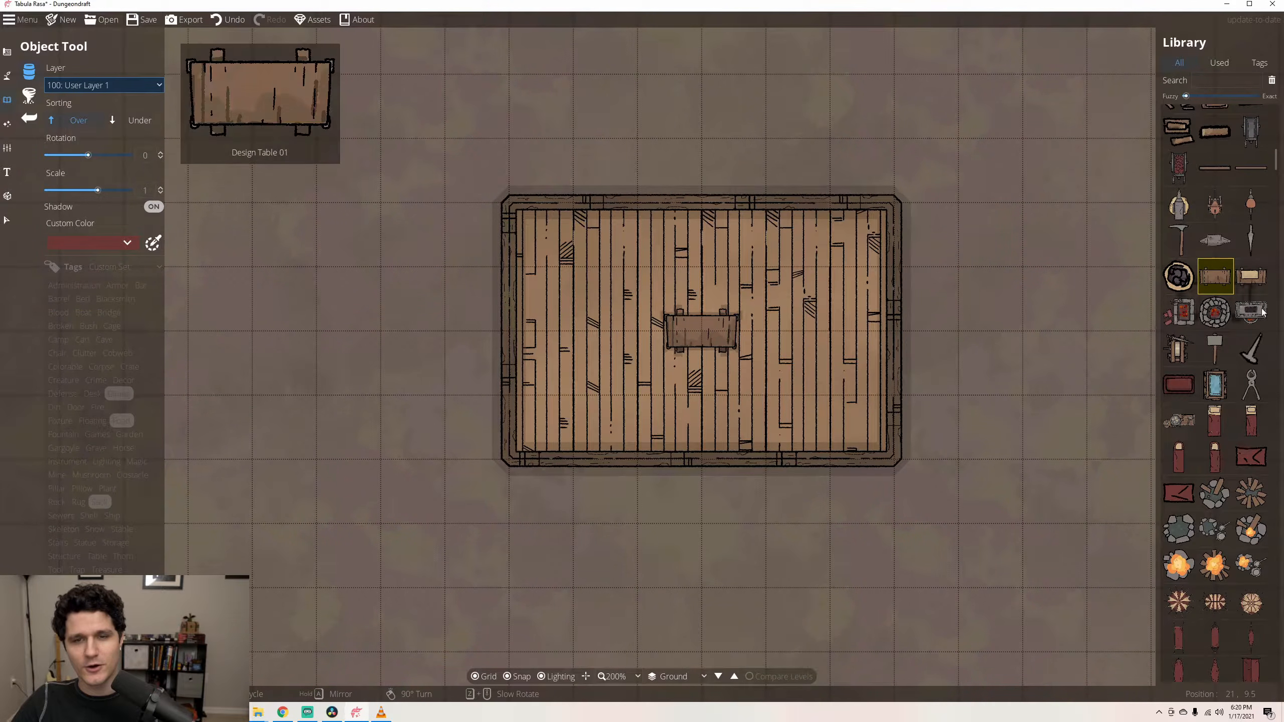
{"action": "scroll", "coordinate": [1230, 347], "scroll_direction": "up", "scroll_amount": 5}
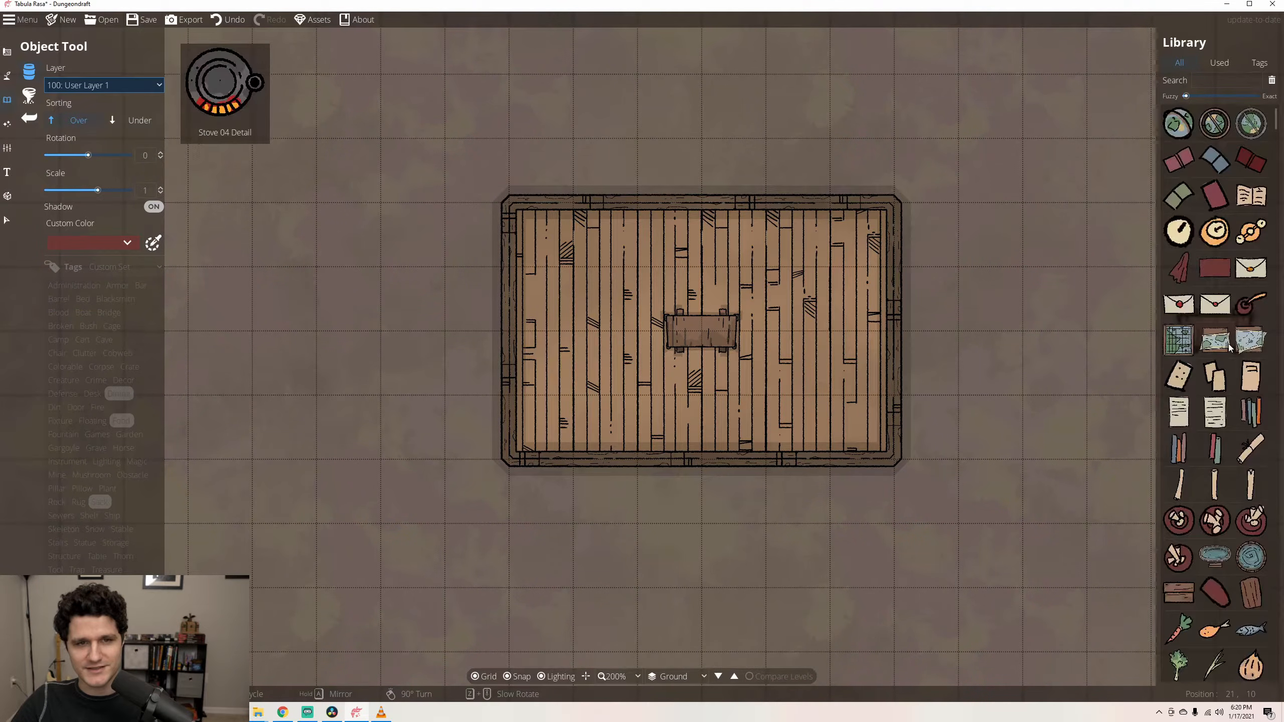
{"action": "left_click", "coordinate": [1180, 161]}
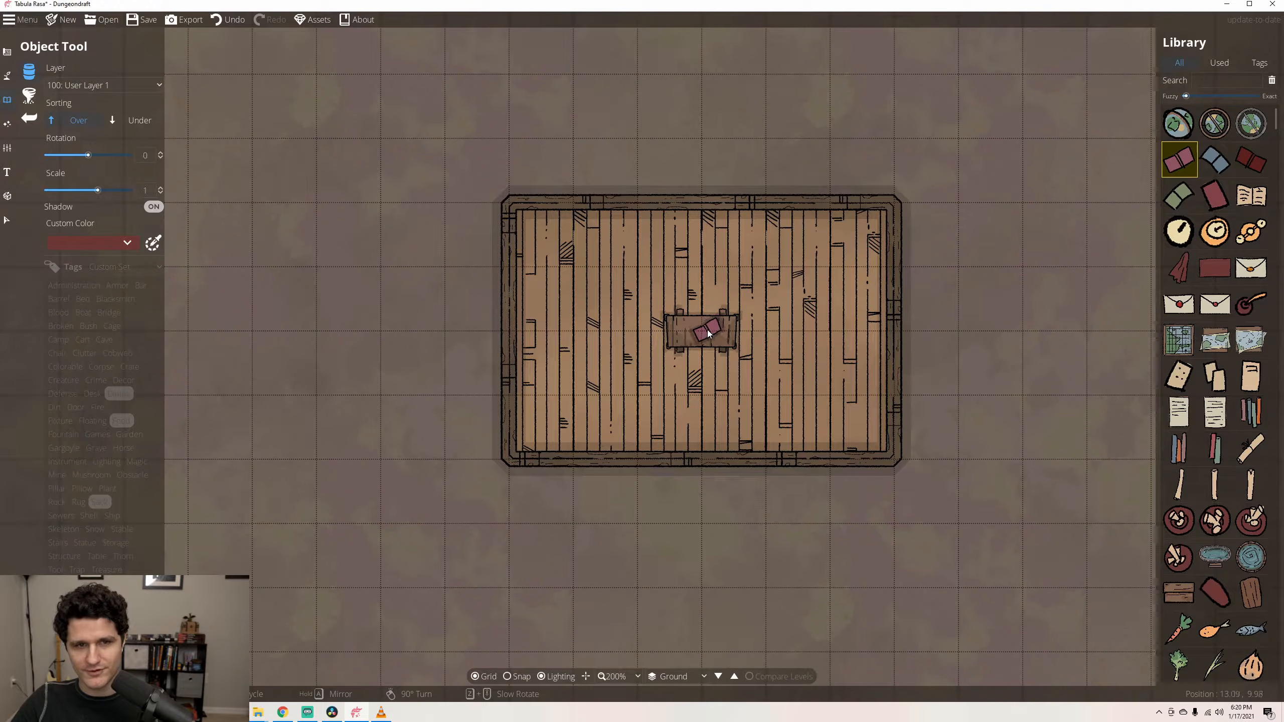
{"action": "left_click", "coordinate": [707, 329]}
{"action": "left_click", "coordinate": [1215, 160]}
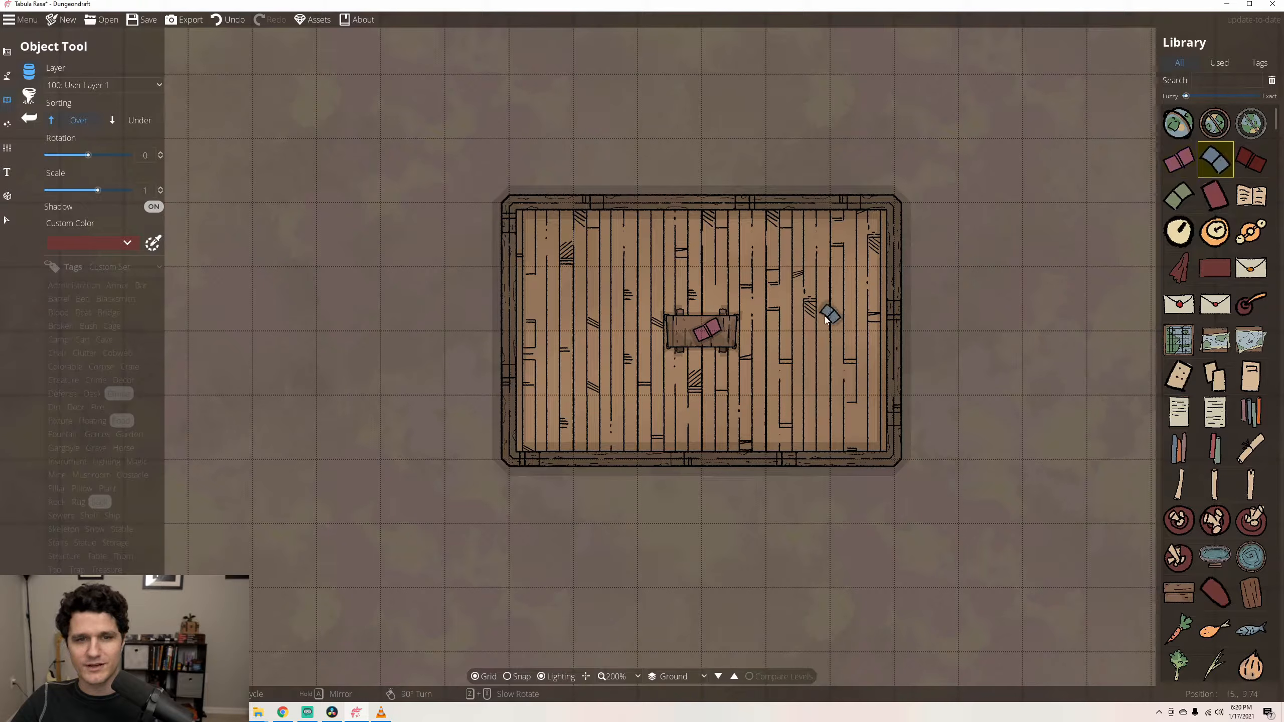
{"action": "left_click", "coordinate": [697, 327]}
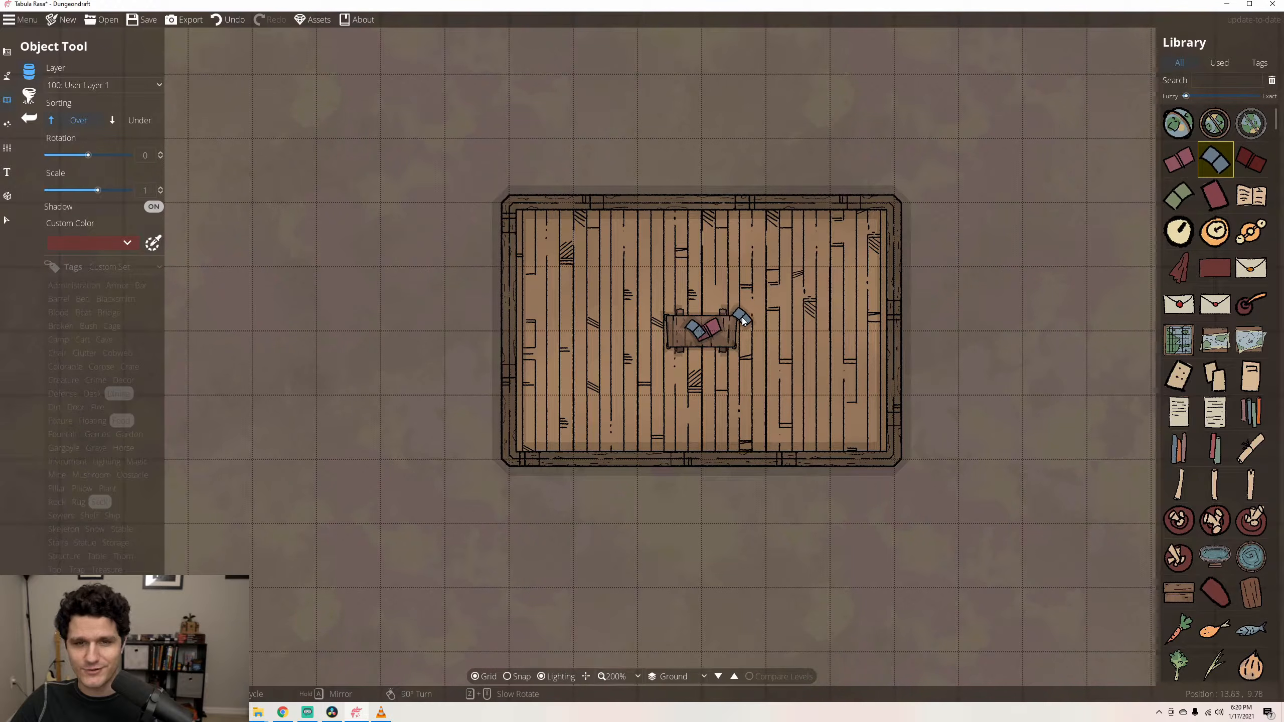
- With sorting set to Under, tuck a green book beneath the table's right edge and a closed red book beneath its left edge
{"action": "left_click", "coordinate": [134, 120]}
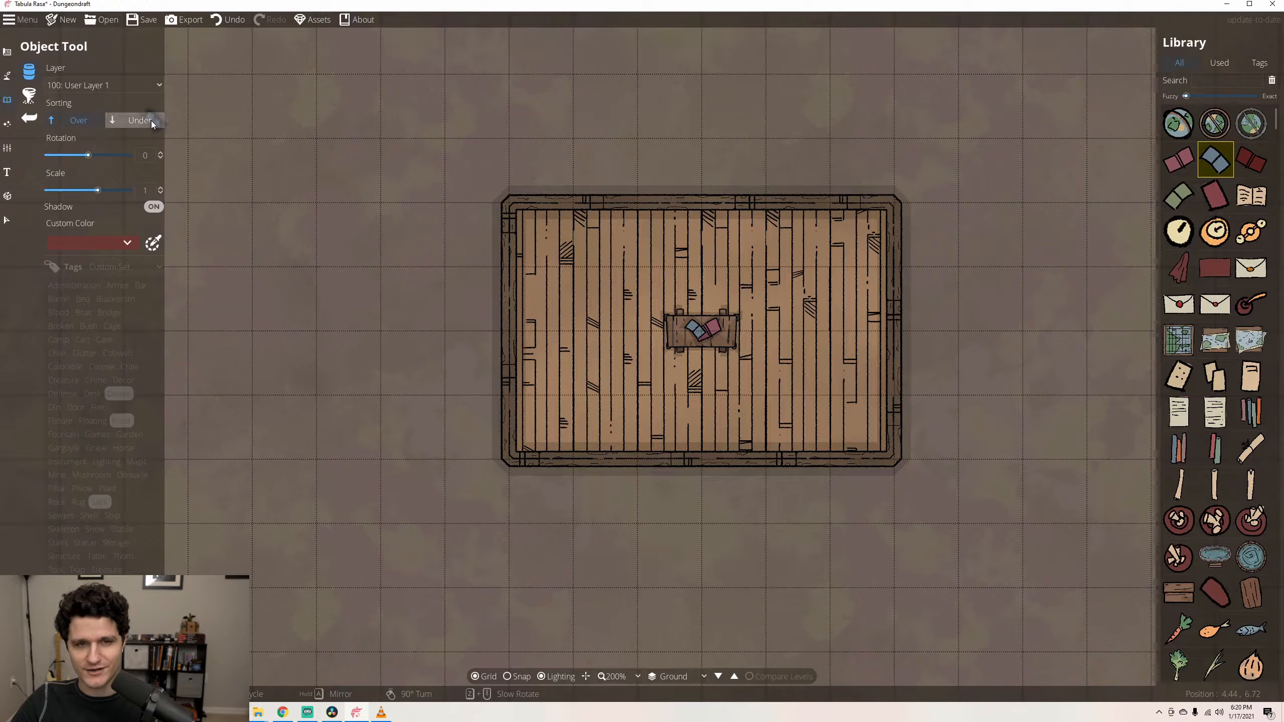
{"action": "left_click", "coordinate": [1179, 196]}
{"action": "left_click", "coordinate": [742, 318]}
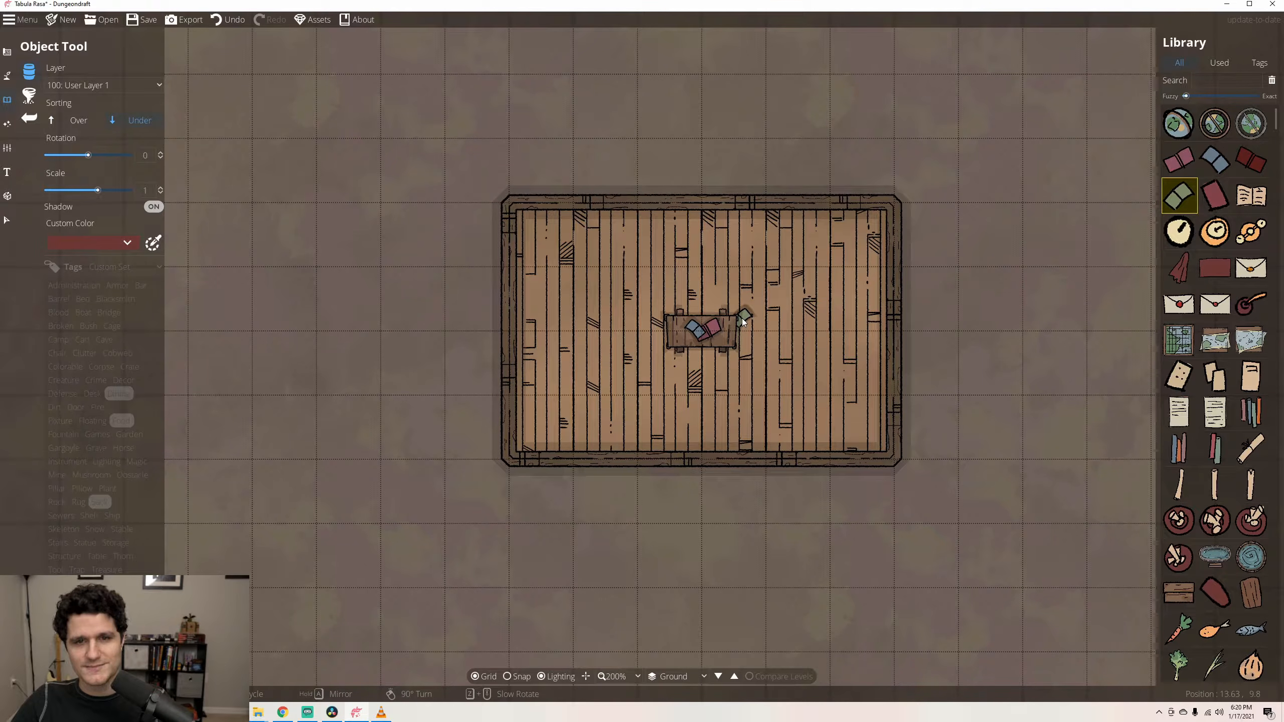
{"action": "left_click", "coordinate": [1216, 196]}
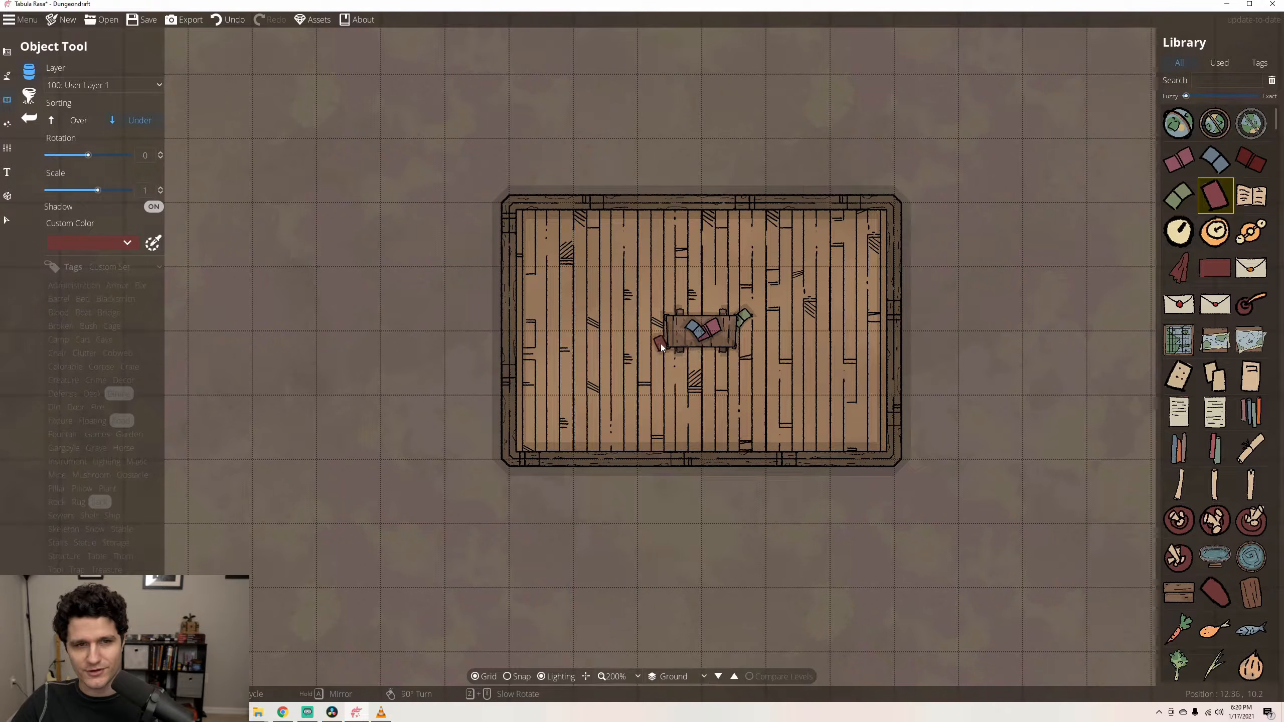
{"action": "left_click", "coordinate": [660, 343]}
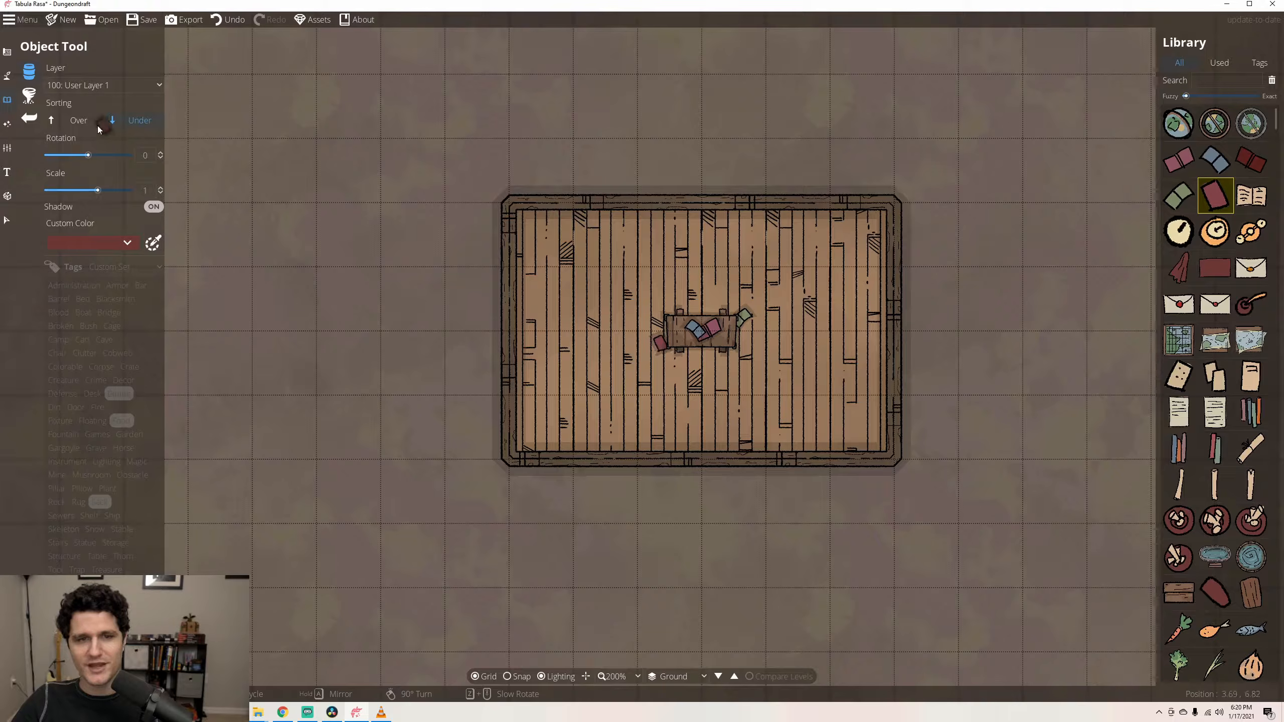
{"action": "left_click", "coordinate": [78, 121]}
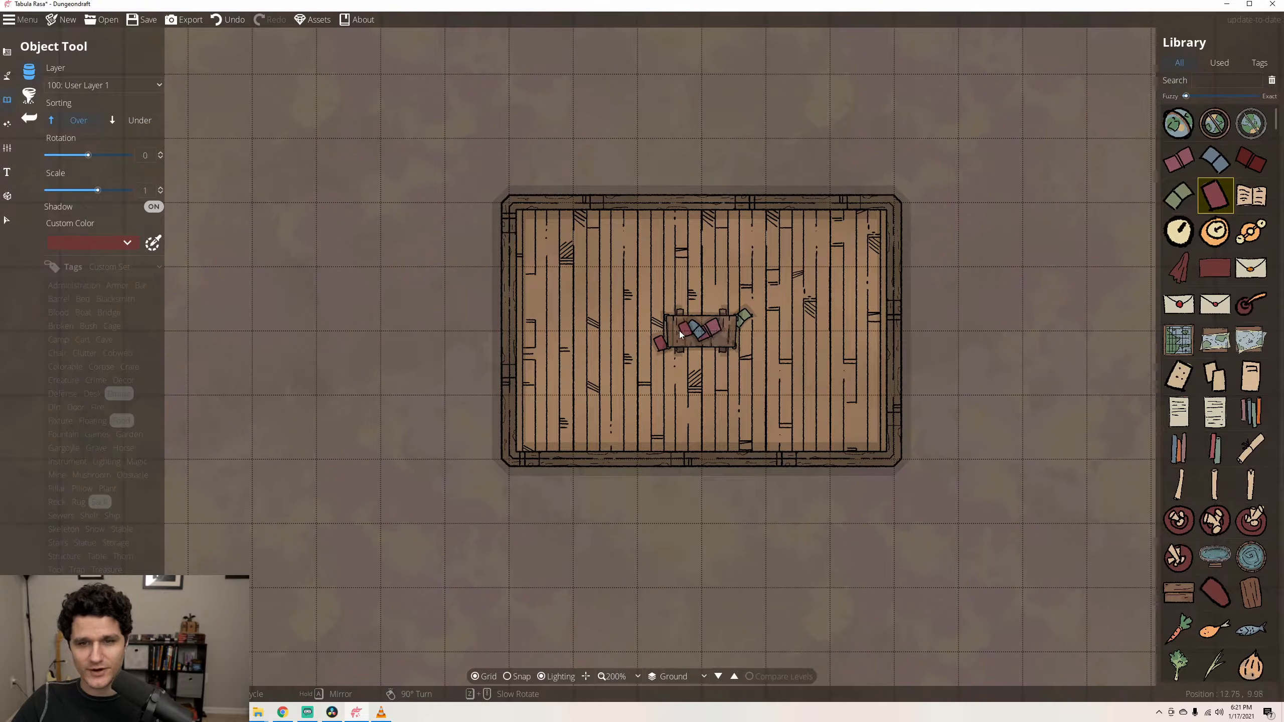
{"action": "left_click", "coordinate": [141, 121]}
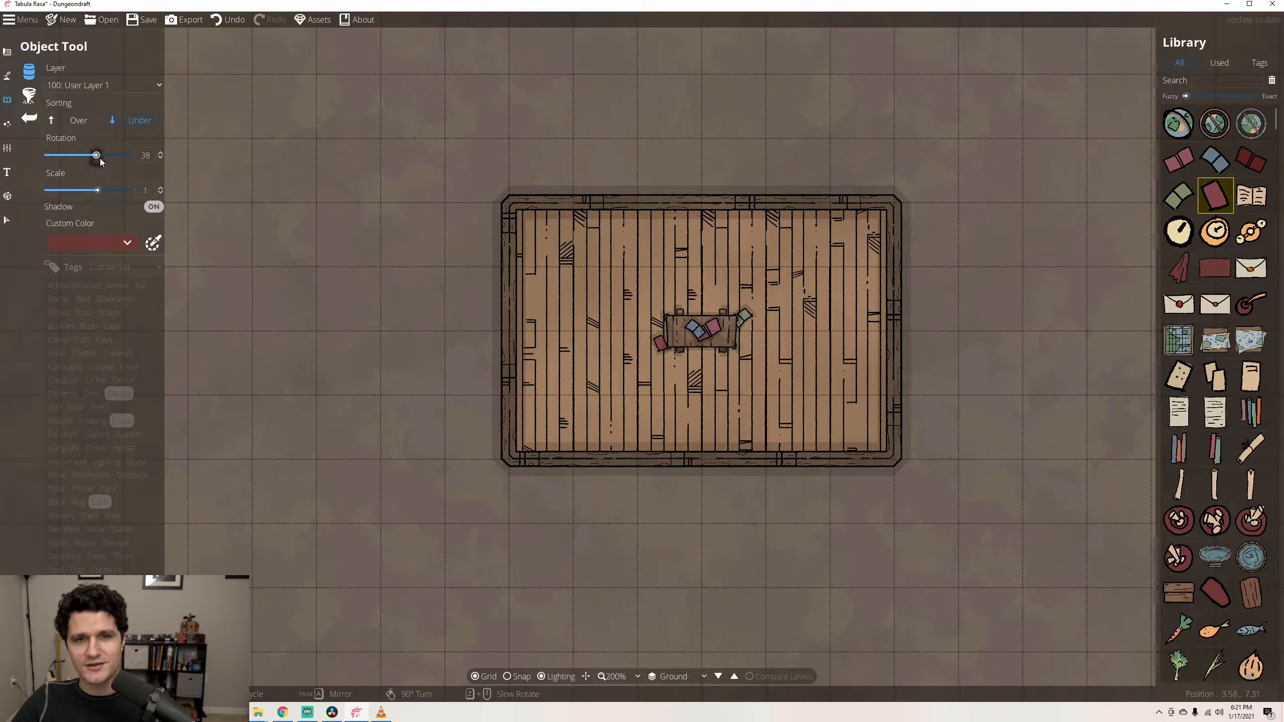
- Set the rotation of the closed red book being placed to -179
{"action": "left_click_drag", "start_coordinate": [87, 155], "coordinate": [115, 159]}
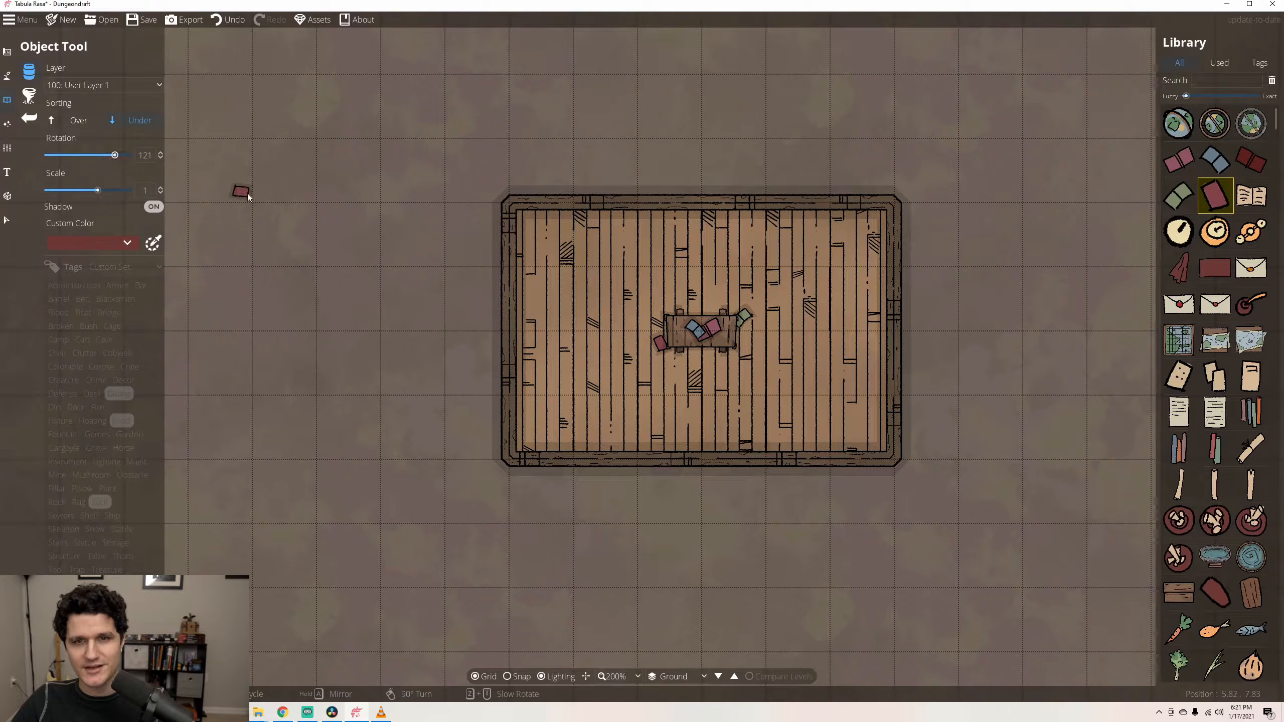
{"action": "scroll", "coordinate": [248, 196], "scroll_direction": "down", "scroll_amount": 20}
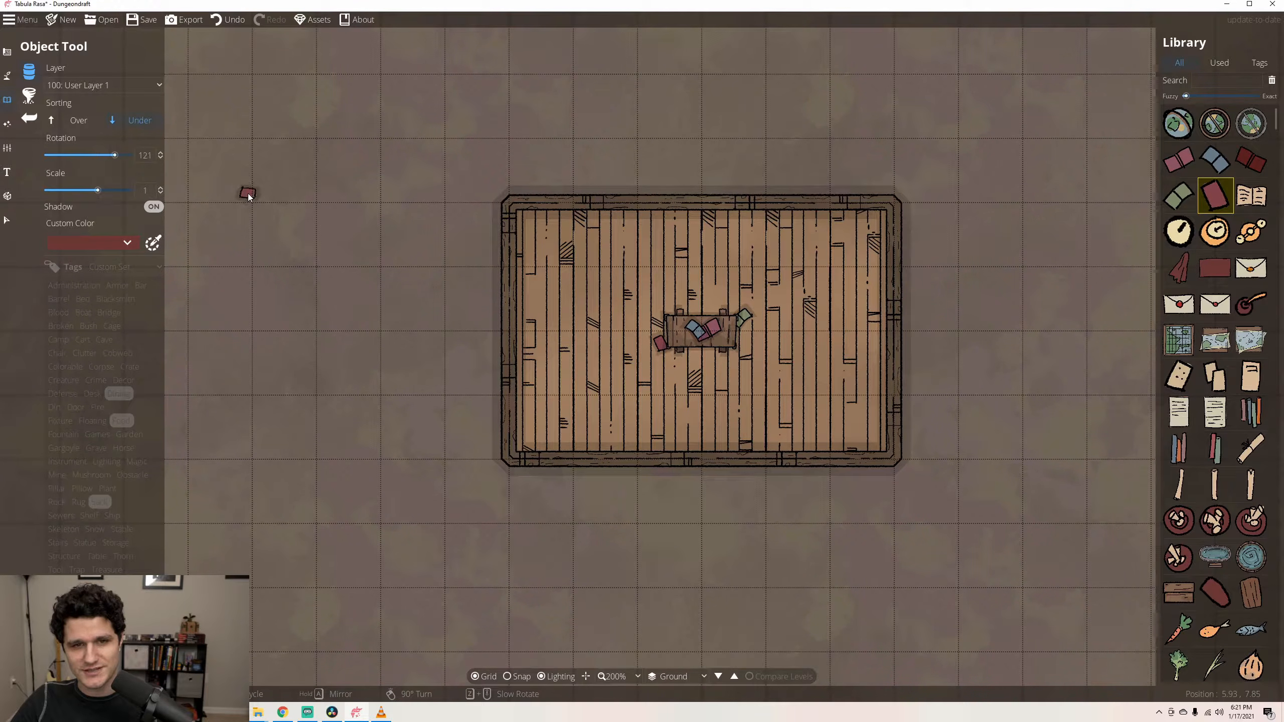
{"action": "scroll", "coordinate": [247, 192], "scroll_direction": "down", "scroll_amount": 1}
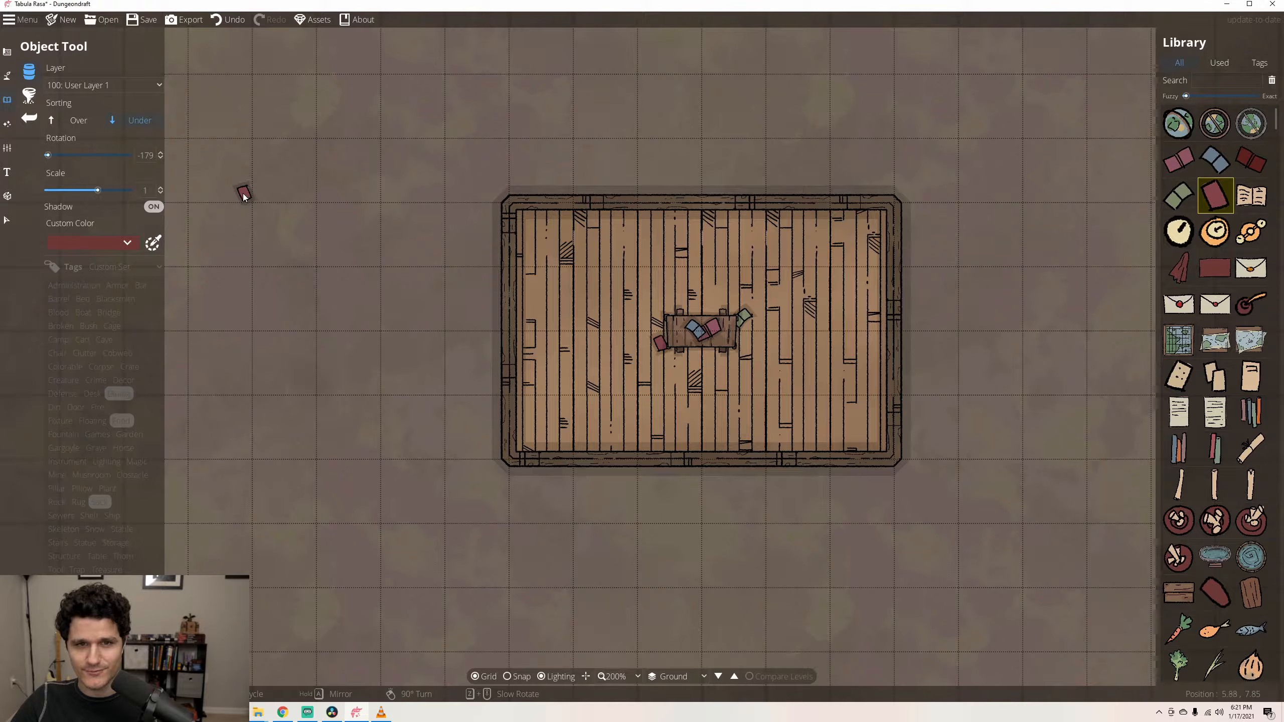
- Try larger and smaller sizes for the closed red book and set its scale to 0.9
{"action": "mouse_move", "coordinate": [111, 190]}
{"action": "left_mouse_down"}
{"action": "mouse_move", "coordinate": [125, 188]}
{"action": "mouse_move", "coordinate": [77, 188]}
{"action": "mouse_move", "coordinate": [118, 191]}
{"action": "left_mouse_up"}
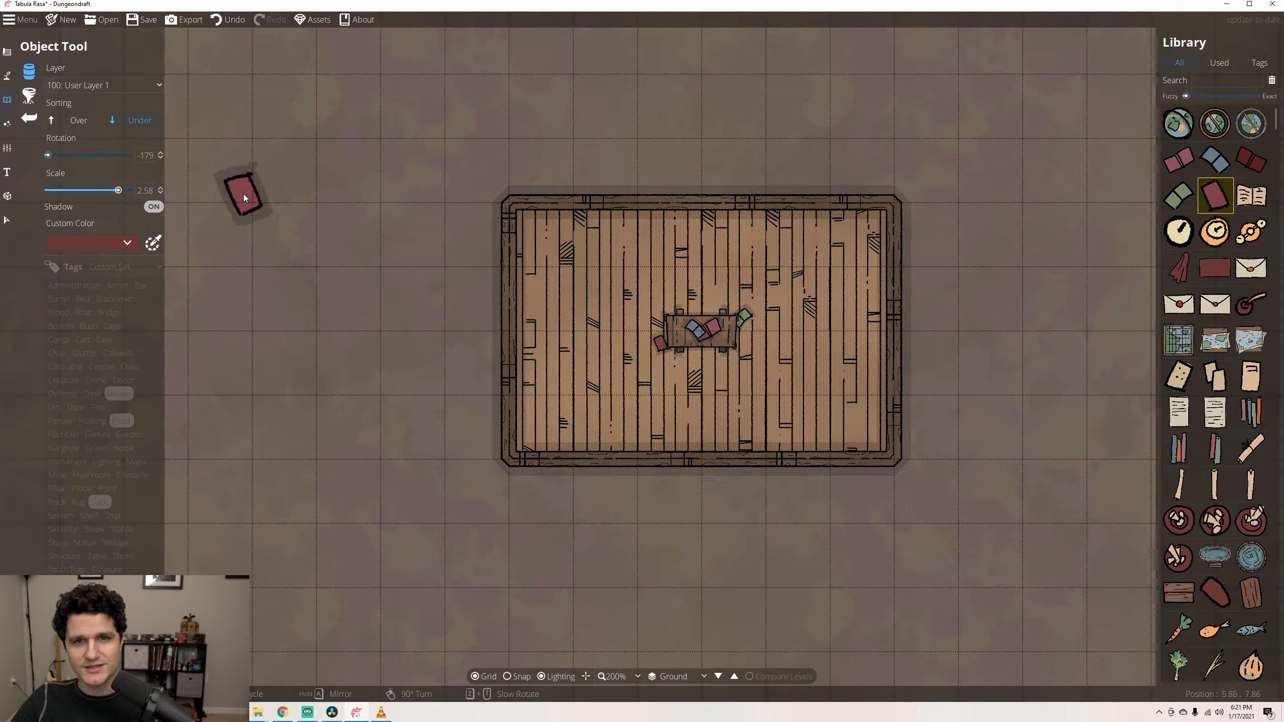
{"action": "scroll", "coordinate": [243, 198], "scroll_direction": "up", "scroll_amount": 2}
{"action": "scroll", "coordinate": [244, 197], "scroll_direction": "down", "scroll_amount": 4}
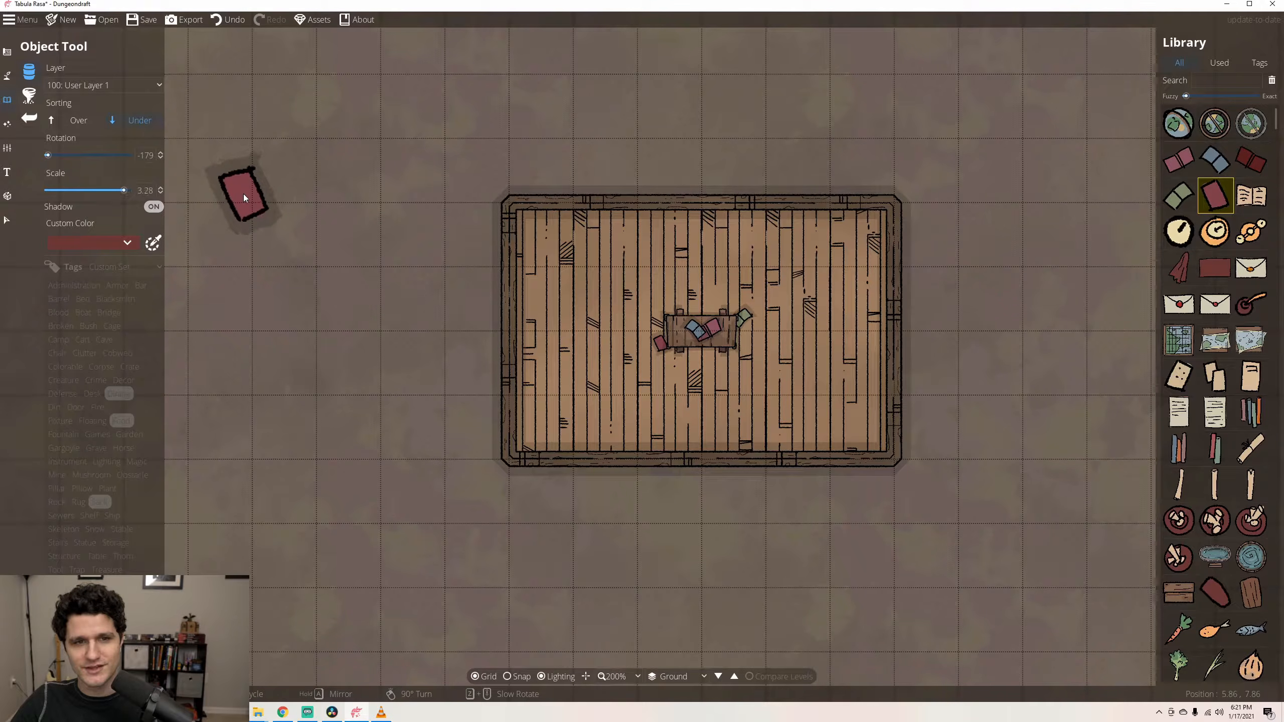
{"action": "scroll", "coordinate": [243, 197], "scroll_direction": "down", "scroll_amount": 2}
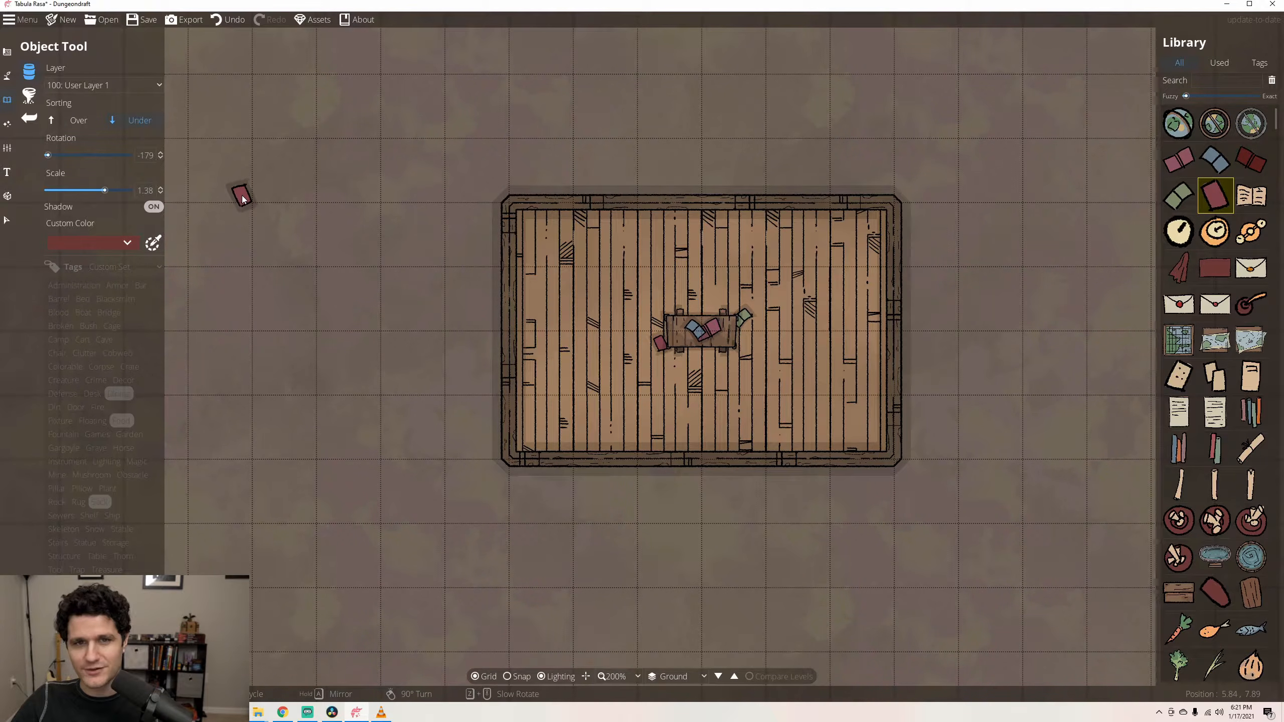
{"action": "scroll", "coordinate": [242, 195], "scroll_direction": "down", "scroll_amount": 10}
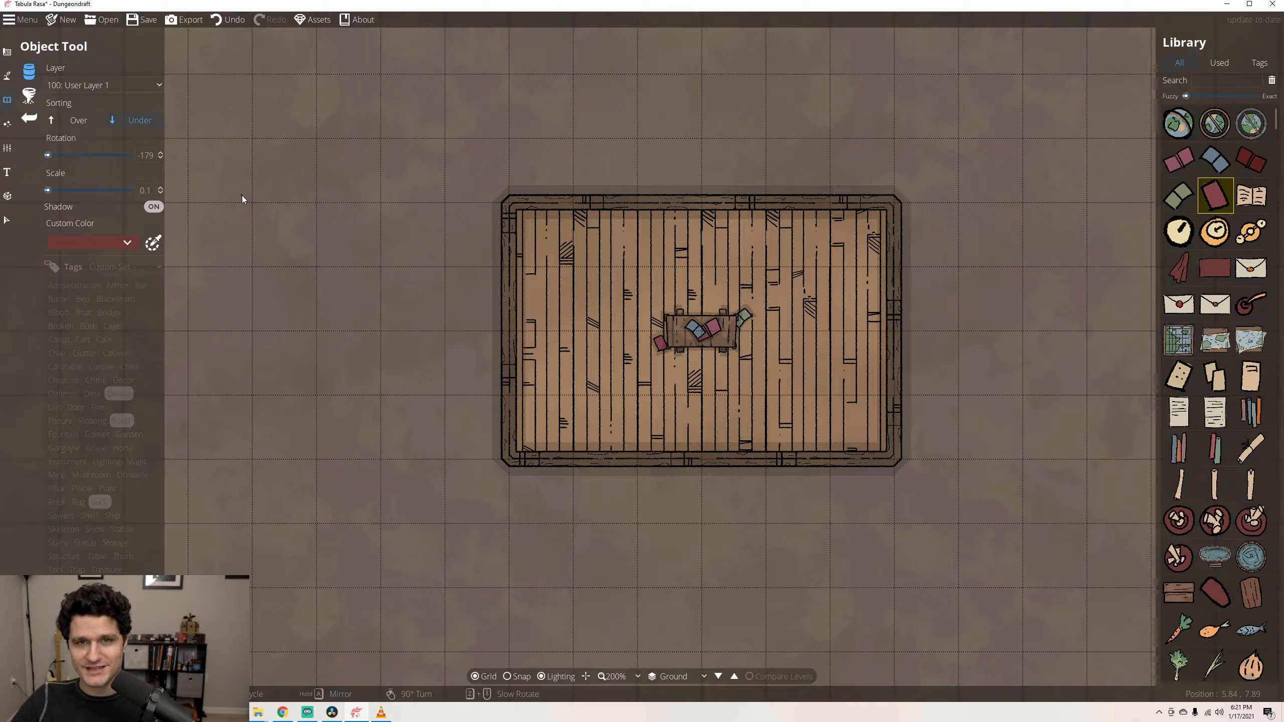
{"action": "scroll", "coordinate": [242, 196], "scroll_direction": "up", "scroll_amount": 5}
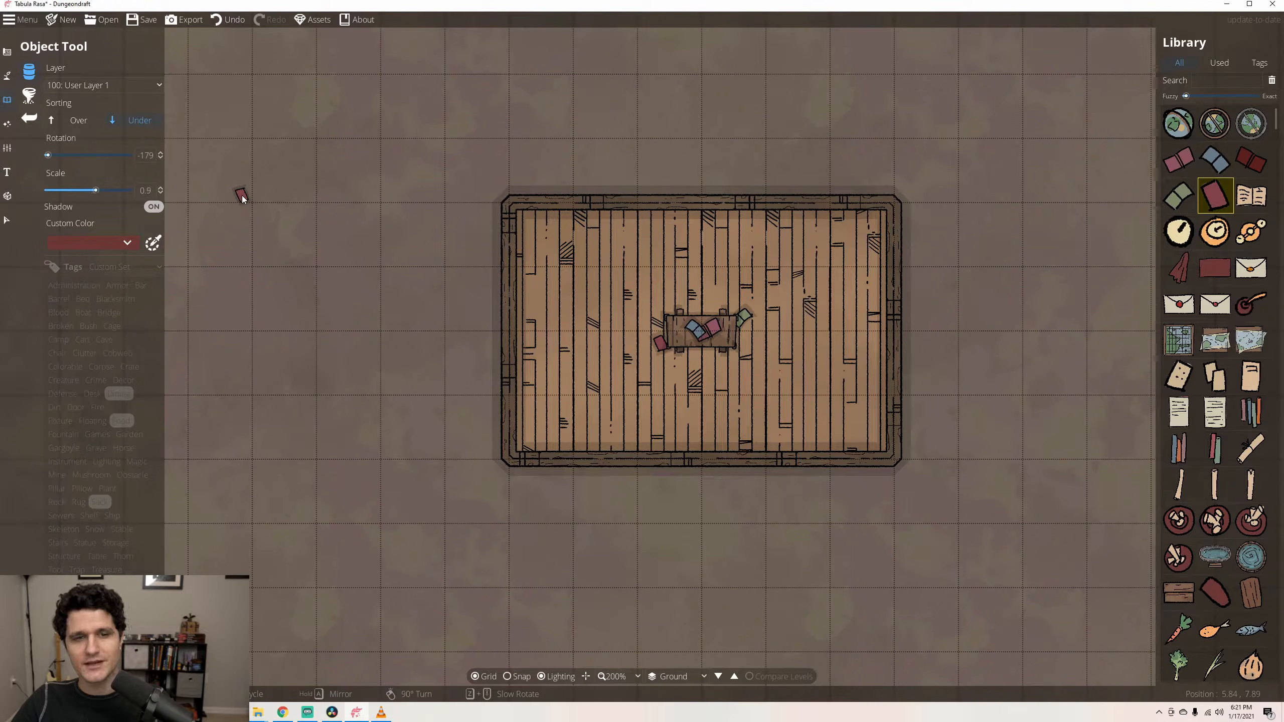
- Place two closed red books side by side outside the room's upper left, the first with Shadow off and the second with Shadow on
{"action": "left_click", "coordinate": [157, 208]}
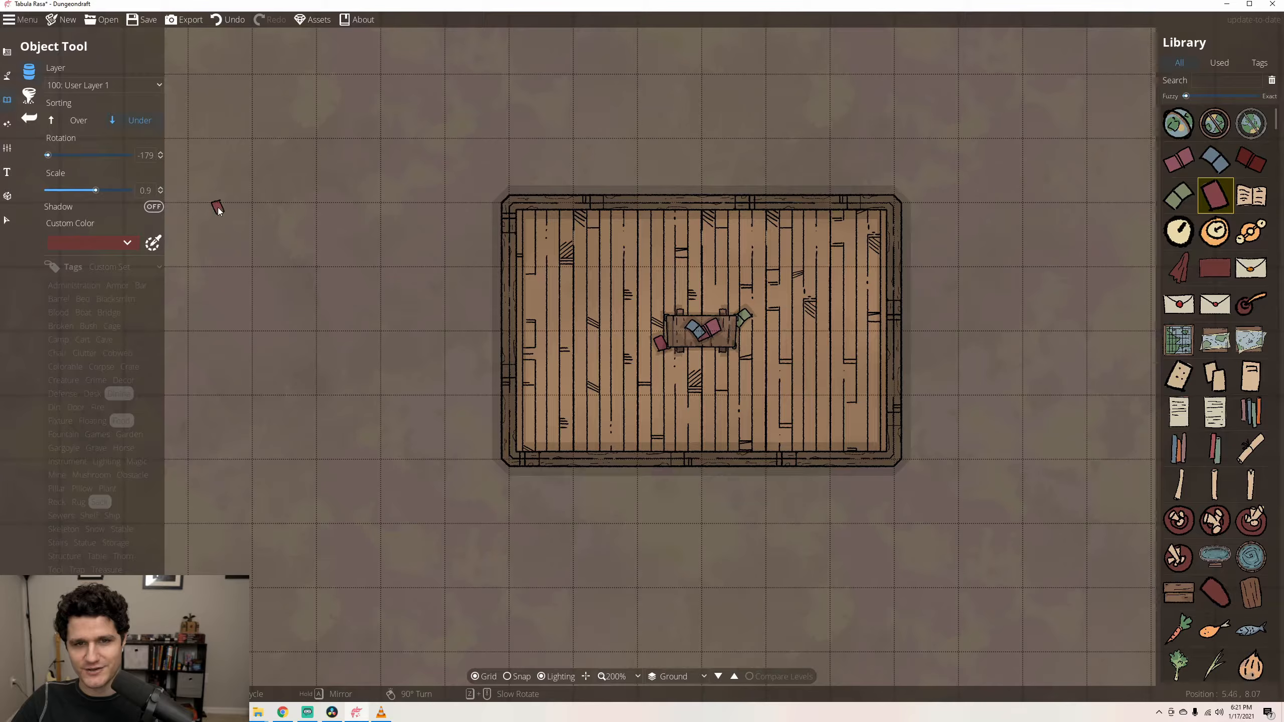
{"action": "left_click", "coordinate": [221, 170]}
{"action": "left_click", "coordinate": [153, 207]}
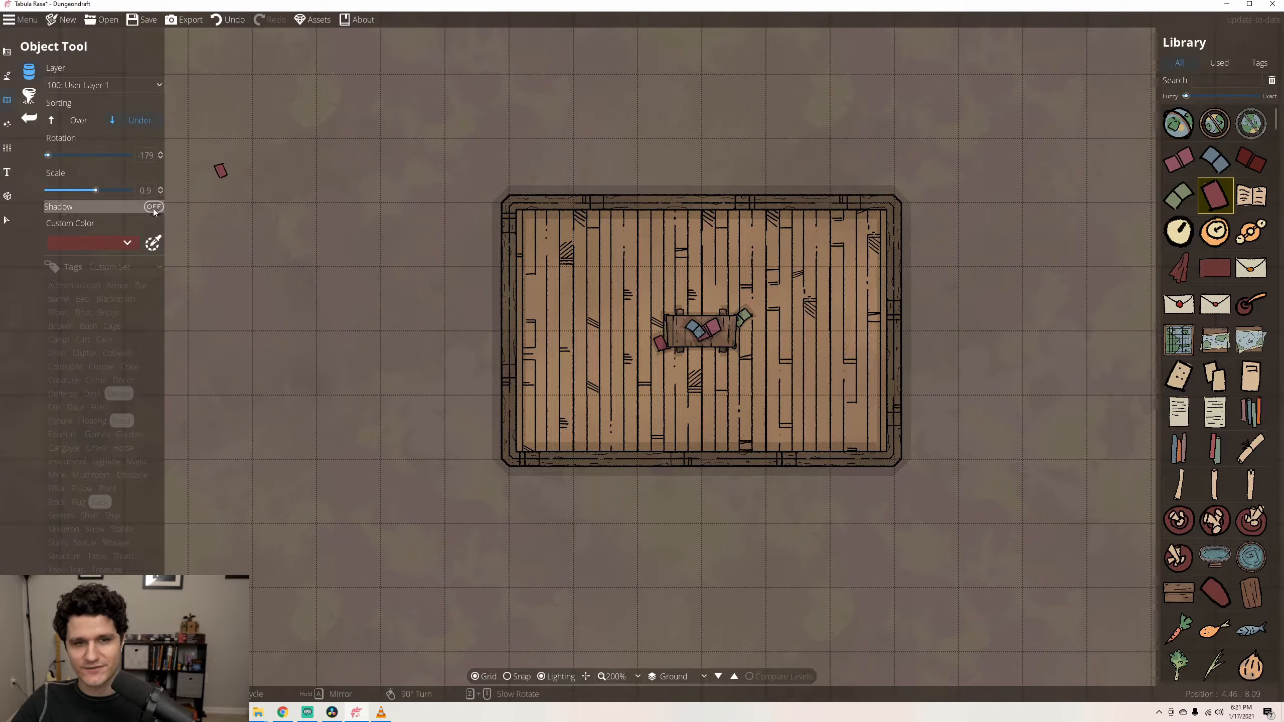
{"action": "left_click", "coordinate": [239, 171]}
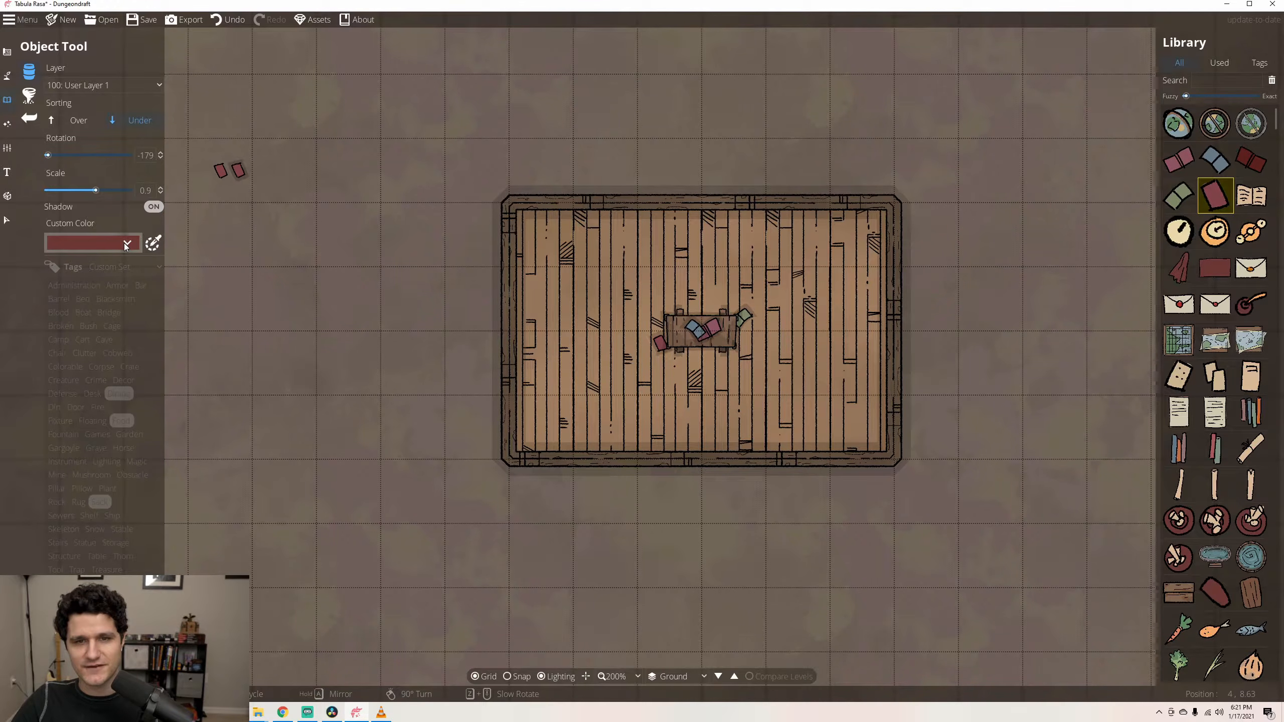
- Choose the round, long-handled recolourable object beside the sealed letters and try light red, brown and green swatches as its custom colour
{"action": "left_click", "coordinate": [1246, 314]}
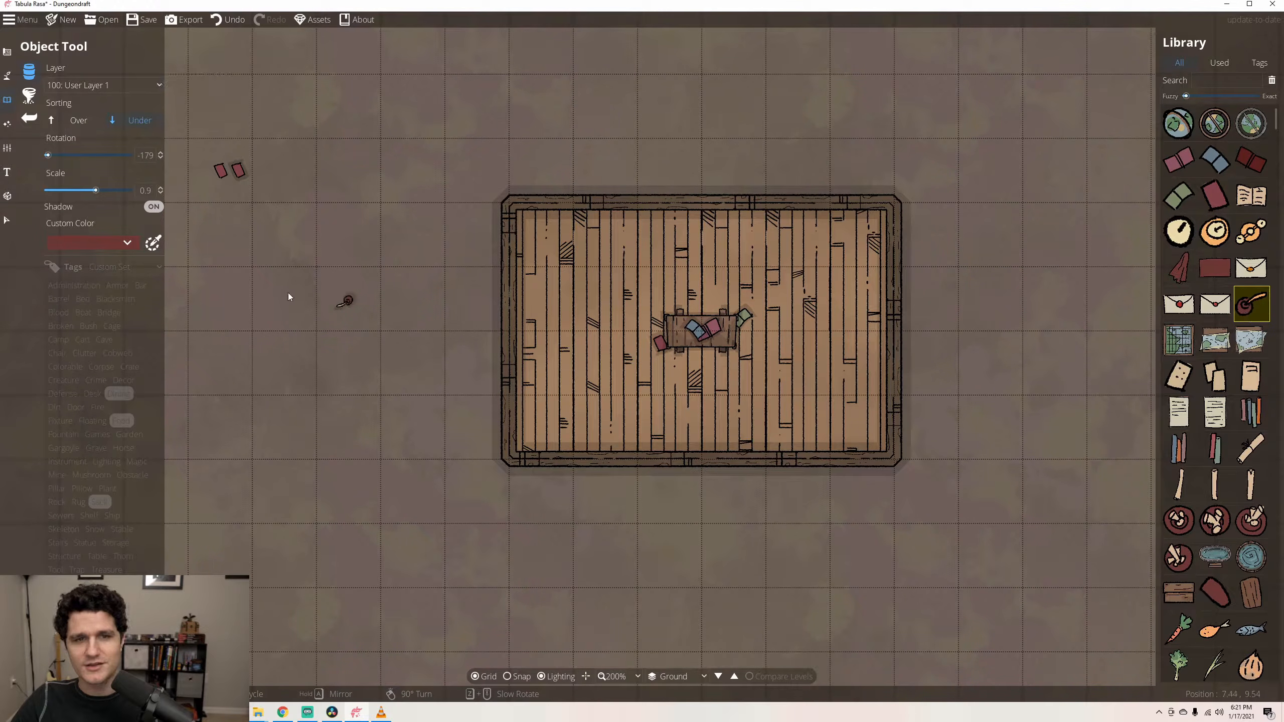
{"action": "left_click", "coordinate": [133, 243]}
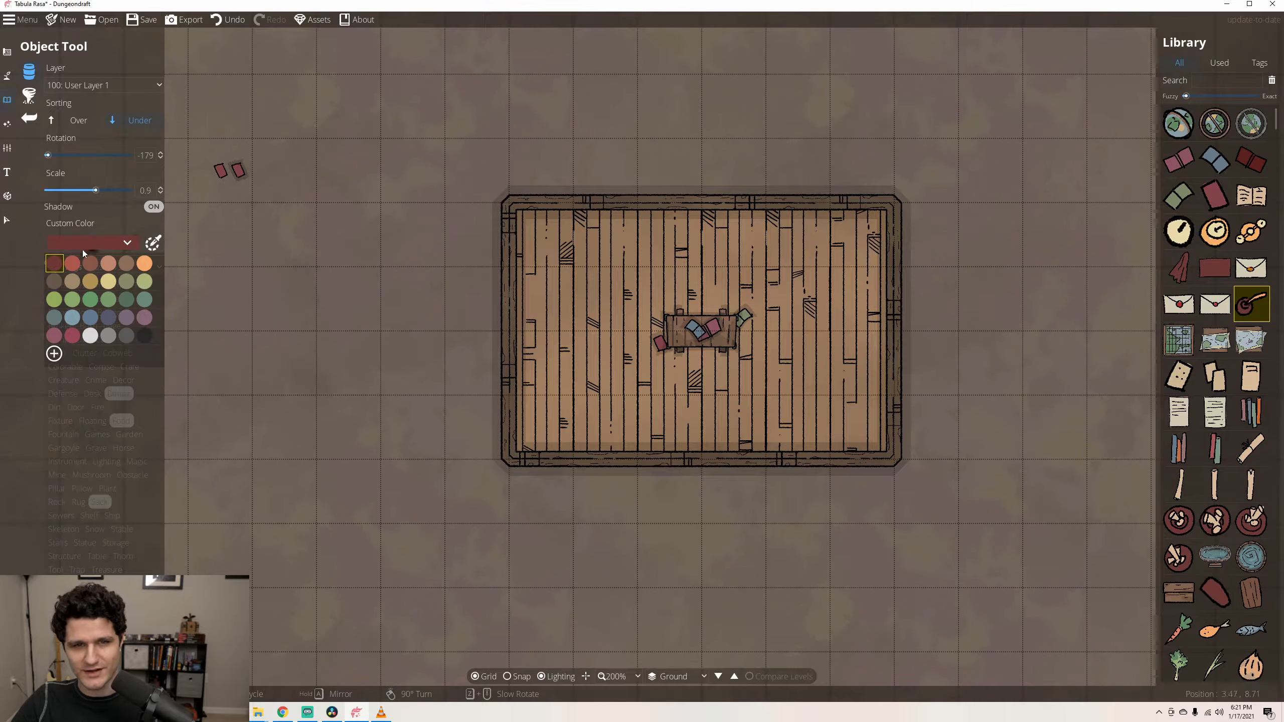
{"action": "left_click", "coordinate": [71, 263]}
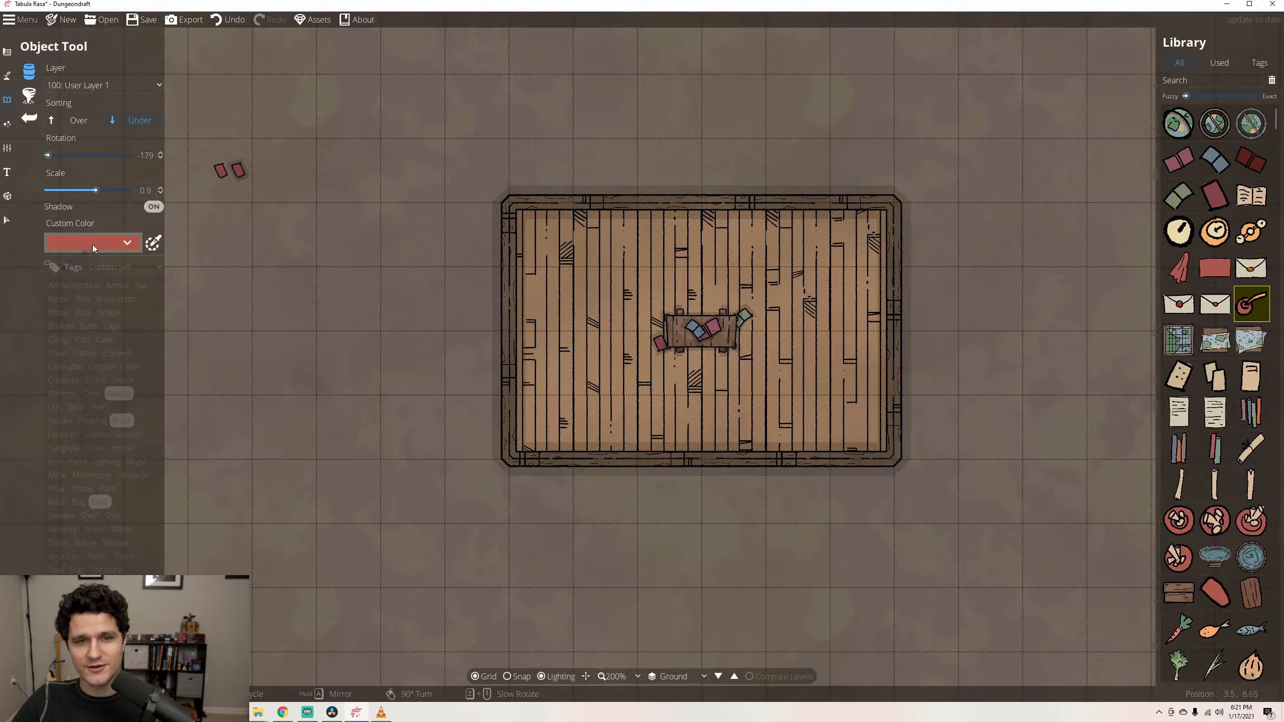
{"action": "left_click", "coordinate": [93, 244]}
{"action": "left_click", "coordinate": [90, 262]}
{"action": "left_click", "coordinate": [116, 245]}
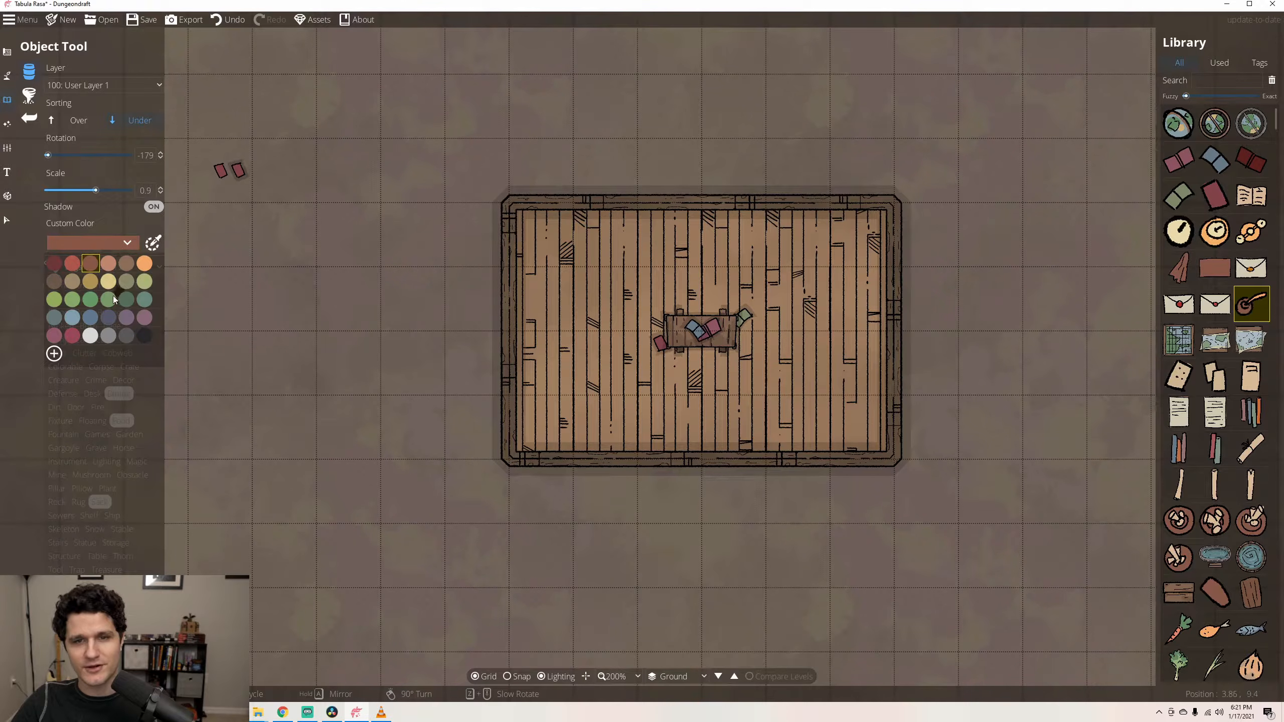
{"action": "left_click", "coordinate": [111, 299]}
- Set the custom colour to the teal swatch and, with sorting set to Over, place the long-handled object on the table's left end
{"action": "left_click", "coordinate": [129, 243]}
{"action": "left_click", "coordinate": [144, 298]}
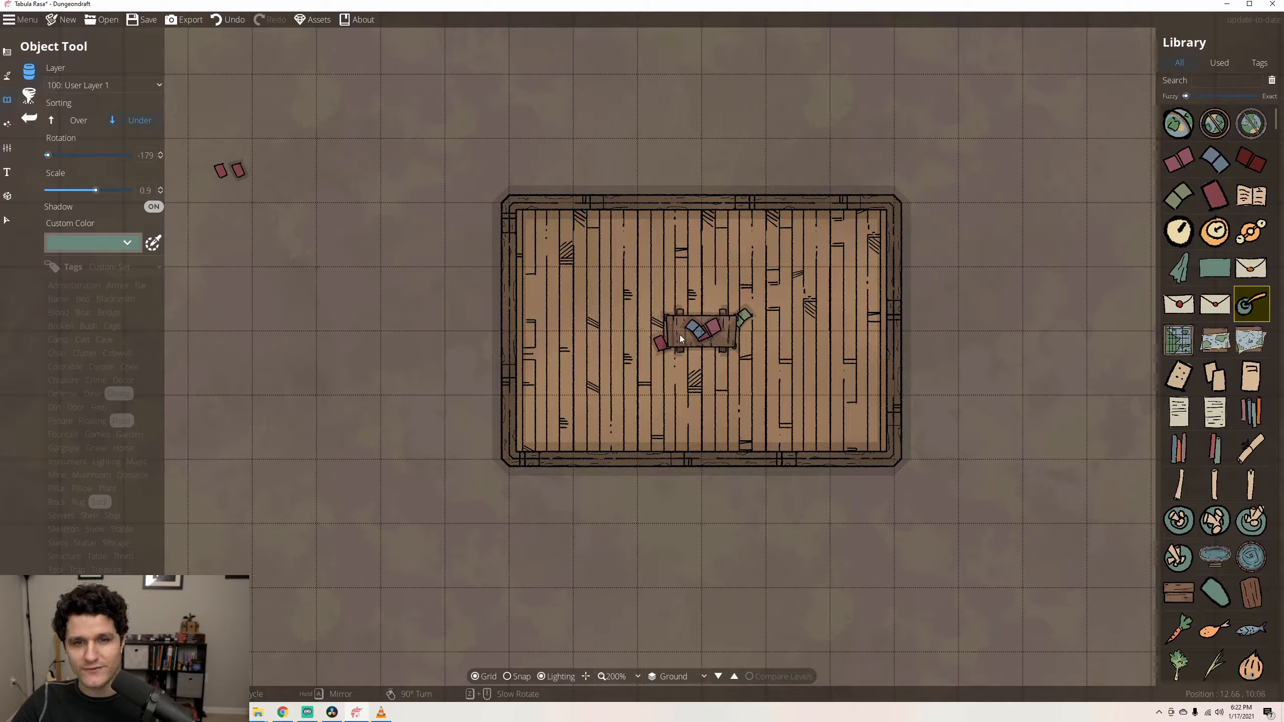
{"action": "left_click", "coordinate": [96, 122]}
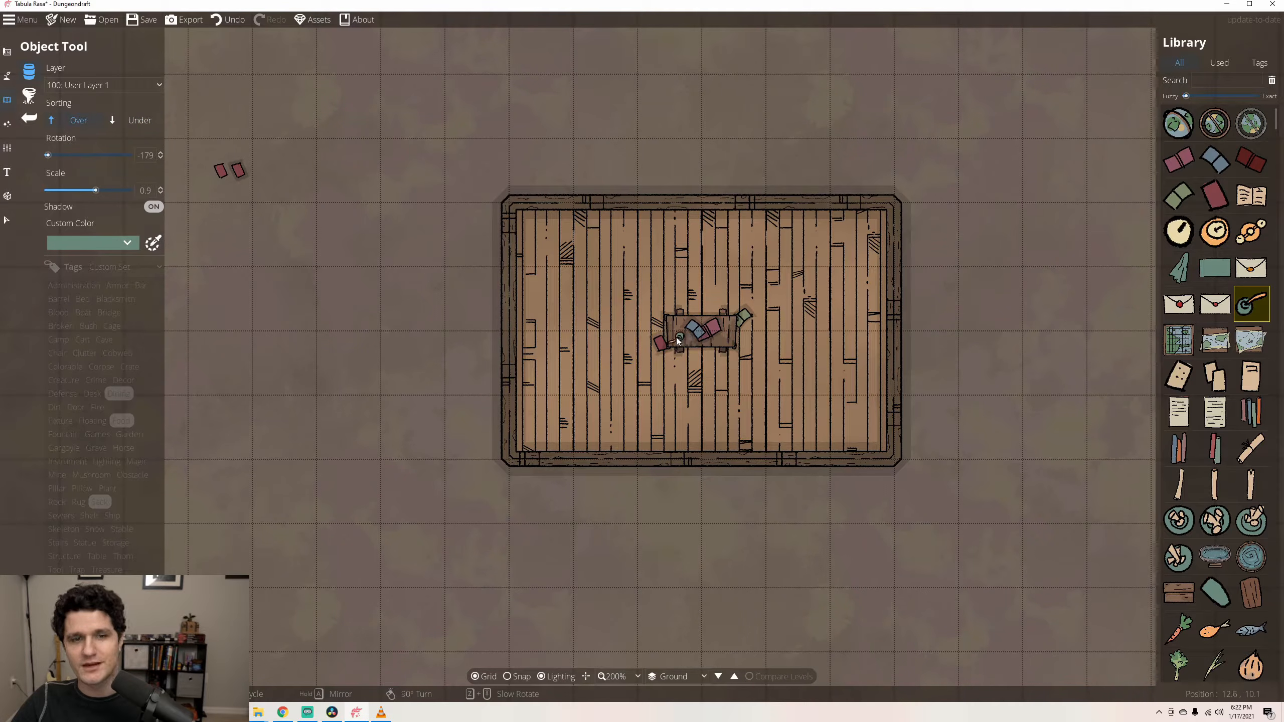
- Sample custom colours from the map, first the red book and finally the green book, and accept the sampled green
{"action": "left_click", "coordinate": [153, 244]}
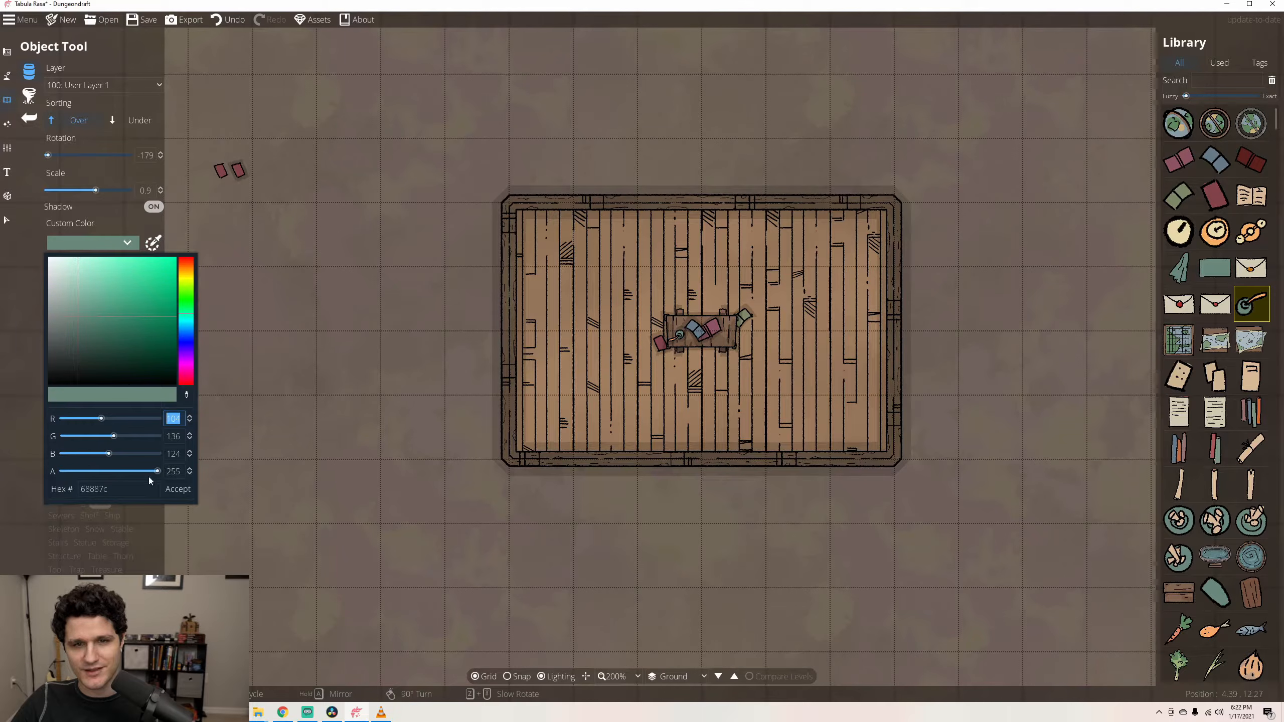
{"action": "mouse_move", "coordinate": [153, 474]}
{"action": "left_mouse_down"}
{"action": "mouse_move", "coordinate": [44, 472]}
{"action": "mouse_move", "coordinate": [174, 475]}
{"action": "left_mouse_up"}
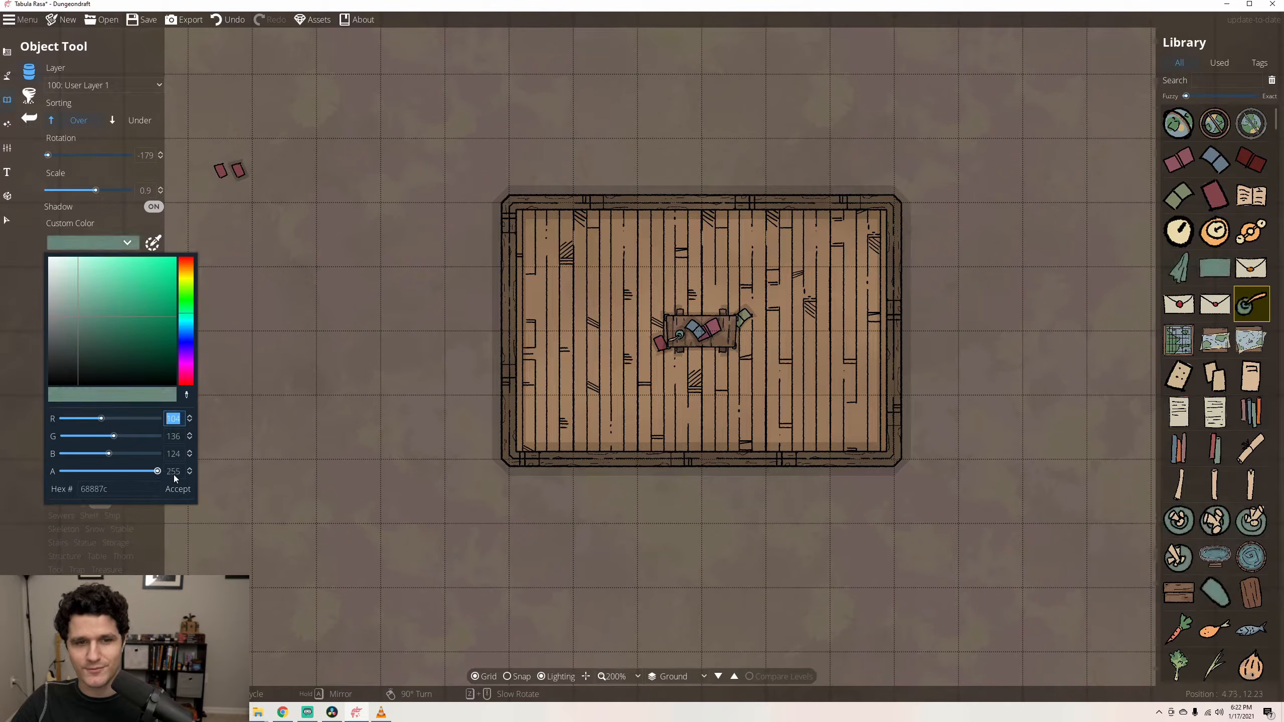
{"action": "left_click", "coordinate": [188, 395]}
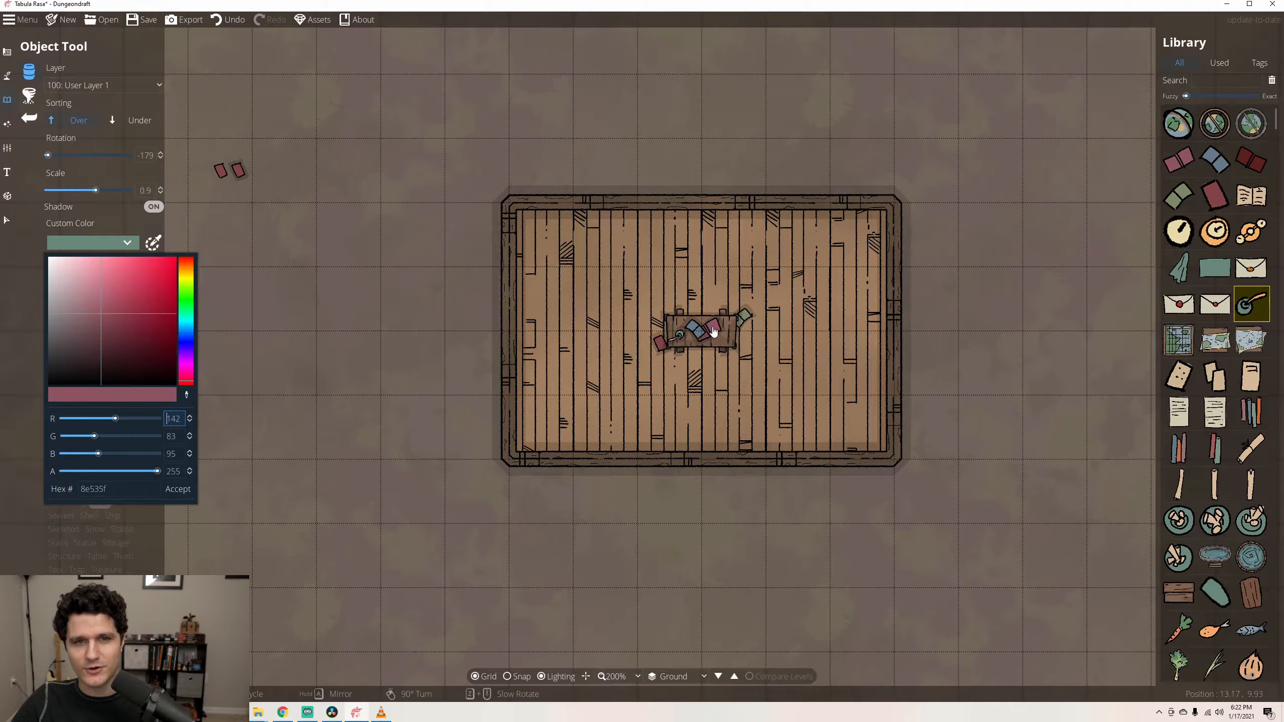
{"action": "left_click", "coordinate": [744, 318]}
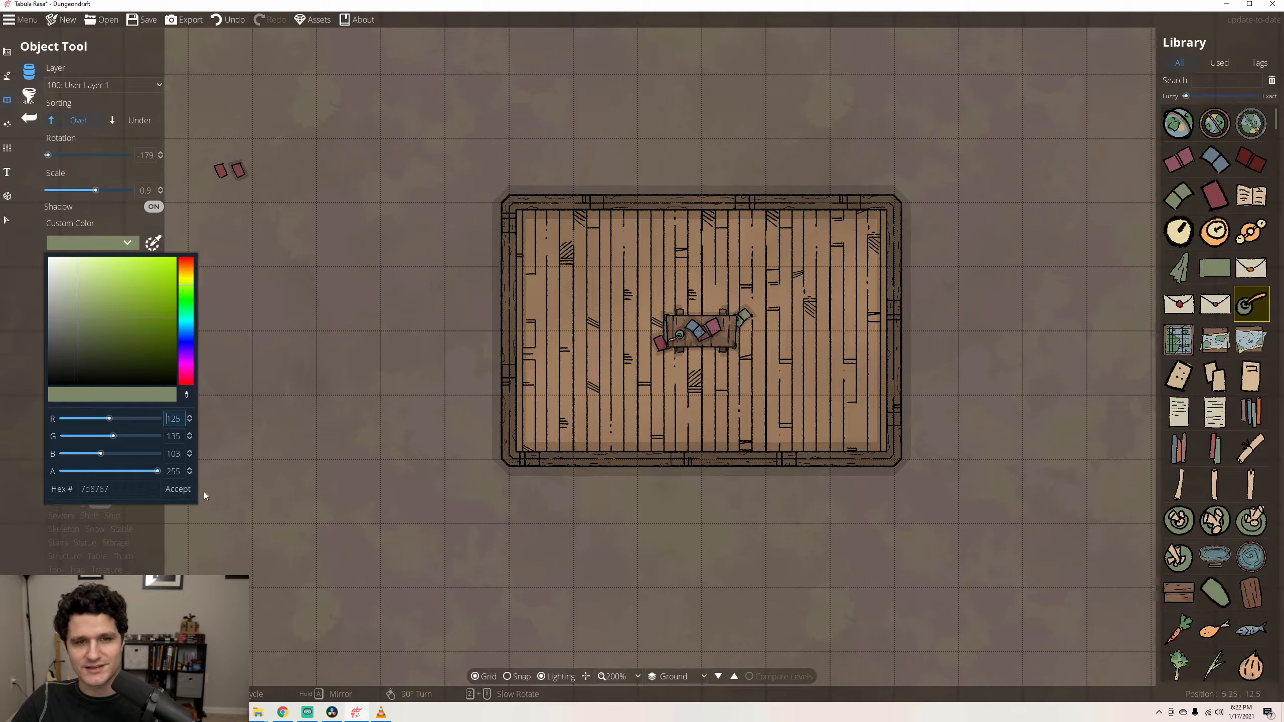
{"action": "left_click", "coordinate": [188, 489]}
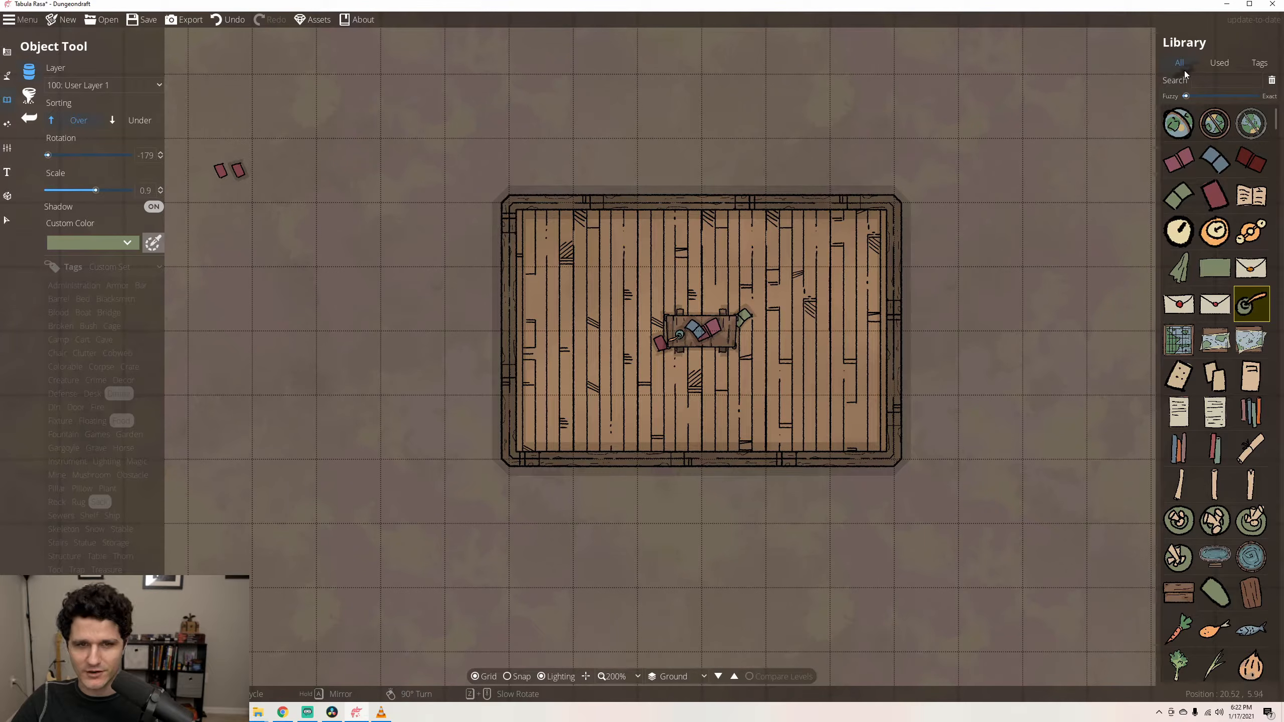
- Search the library for "chair", look through the matches, and set the search matching to Exact
{"action": "left_click", "coordinate": [1211, 82]}
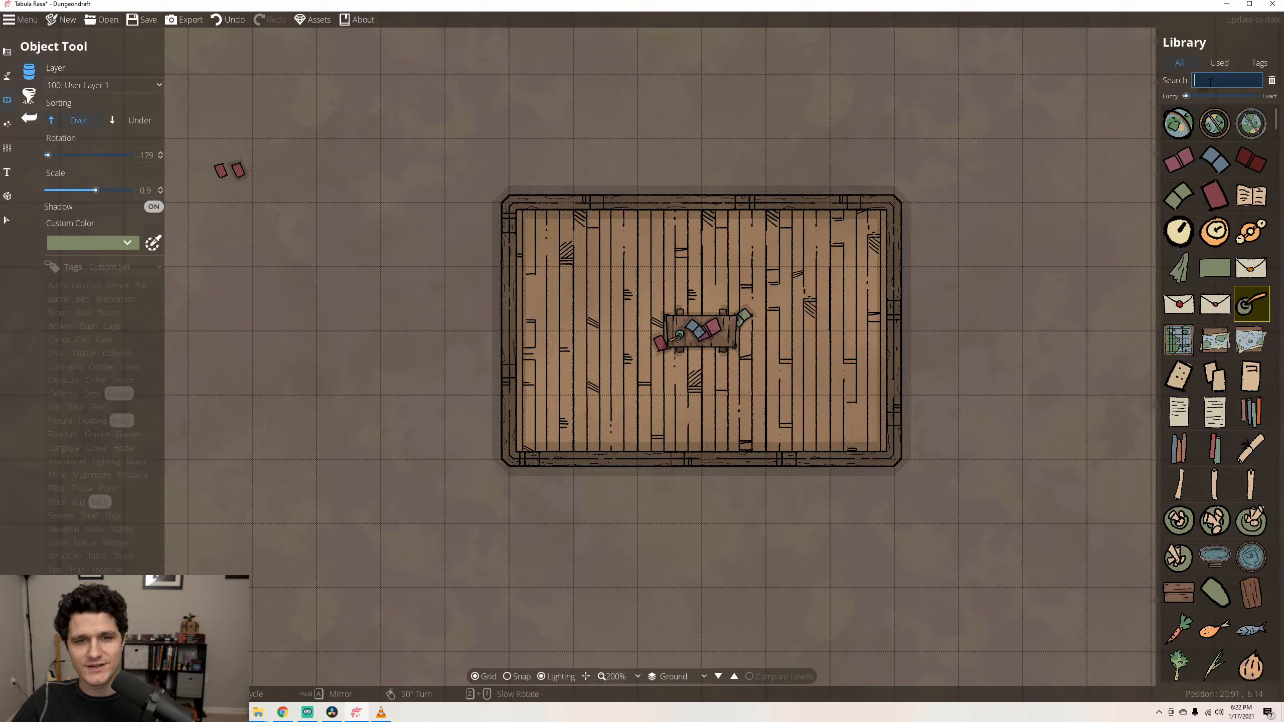
{"action": "type", "text": "chair"}
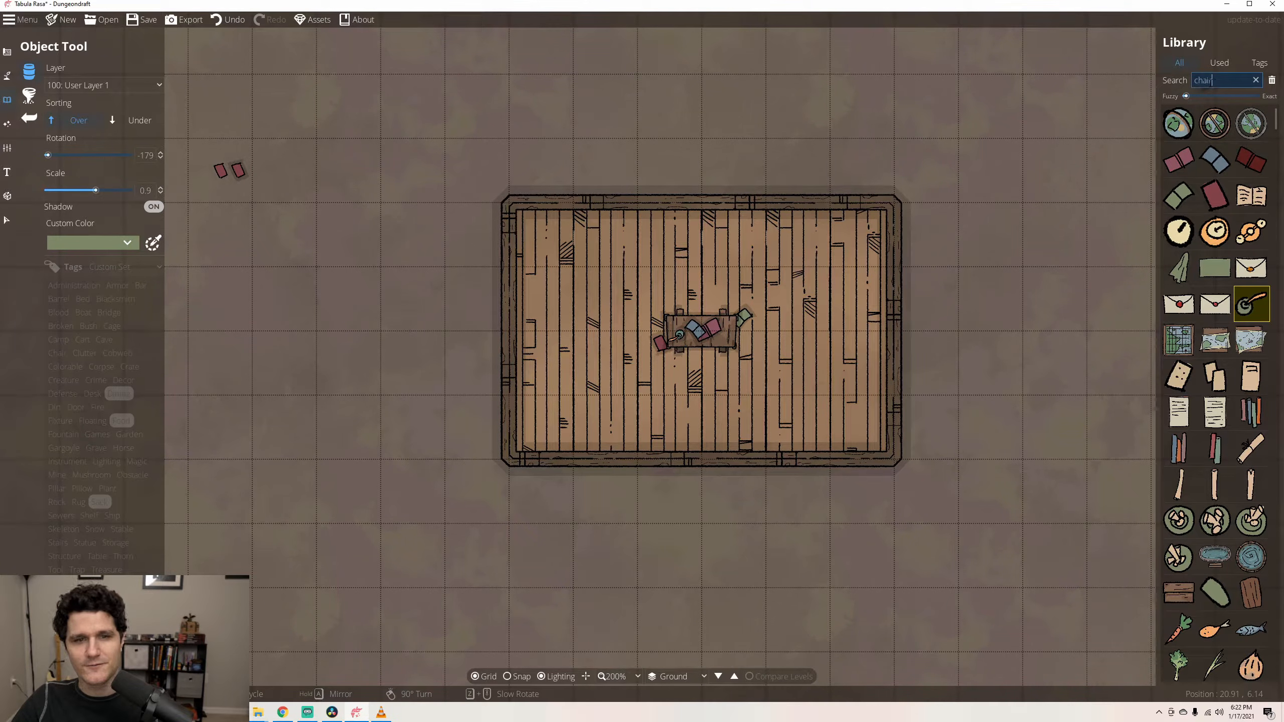
{"action": "scroll", "coordinate": [1215, 202], "scroll_direction": "down", "scroll_amount": 5}
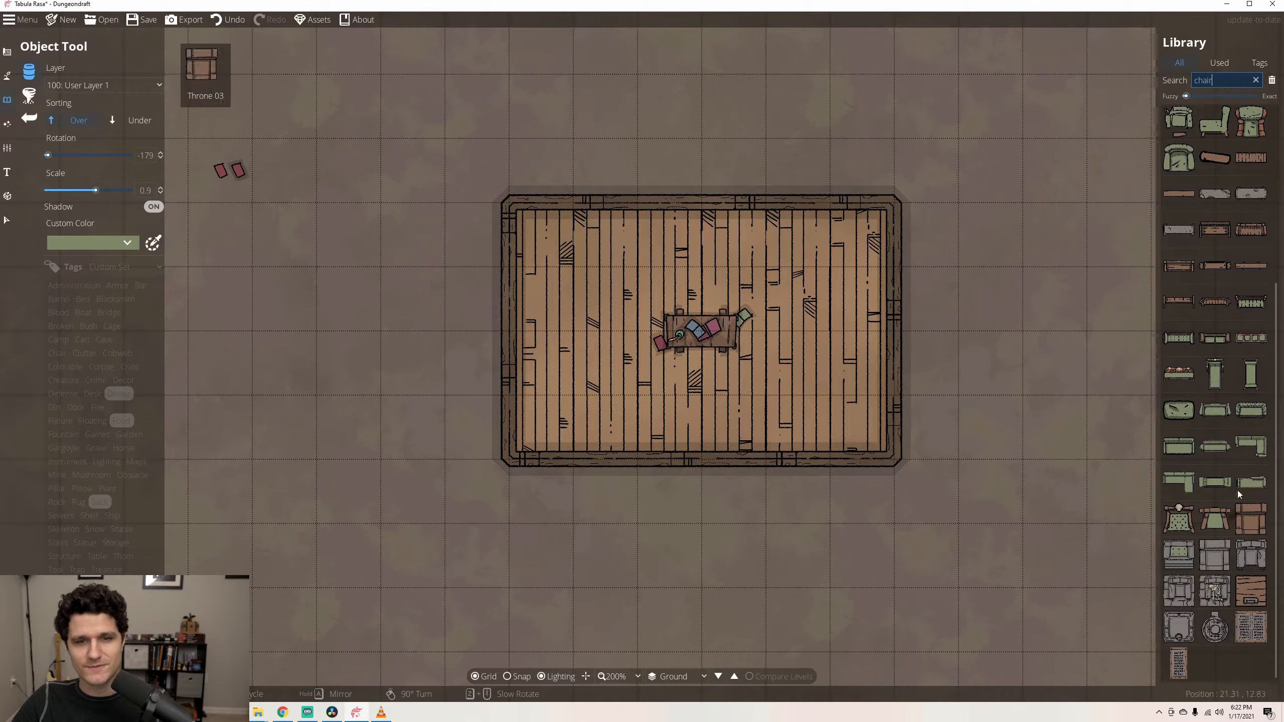
{"action": "scroll", "coordinate": [1235, 373], "scroll_direction": "up", "scroll_amount": 5}
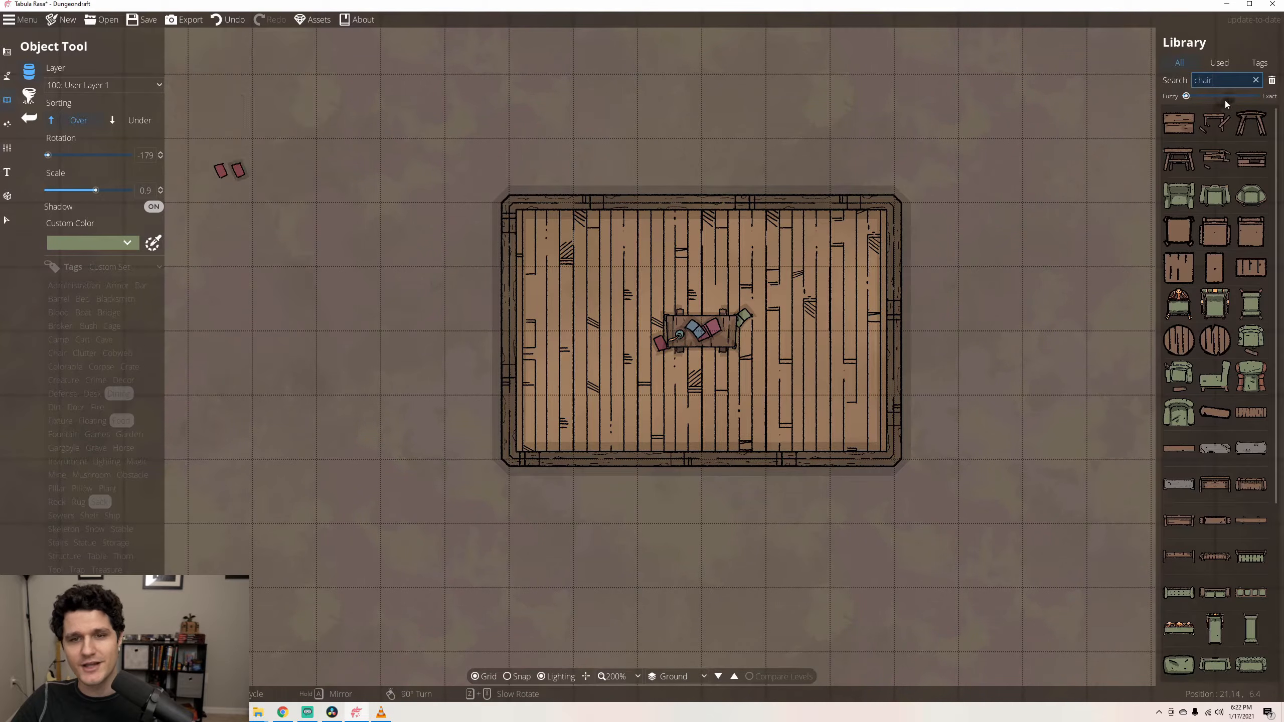
{"action": "left_click", "coordinate": [1251, 96]}
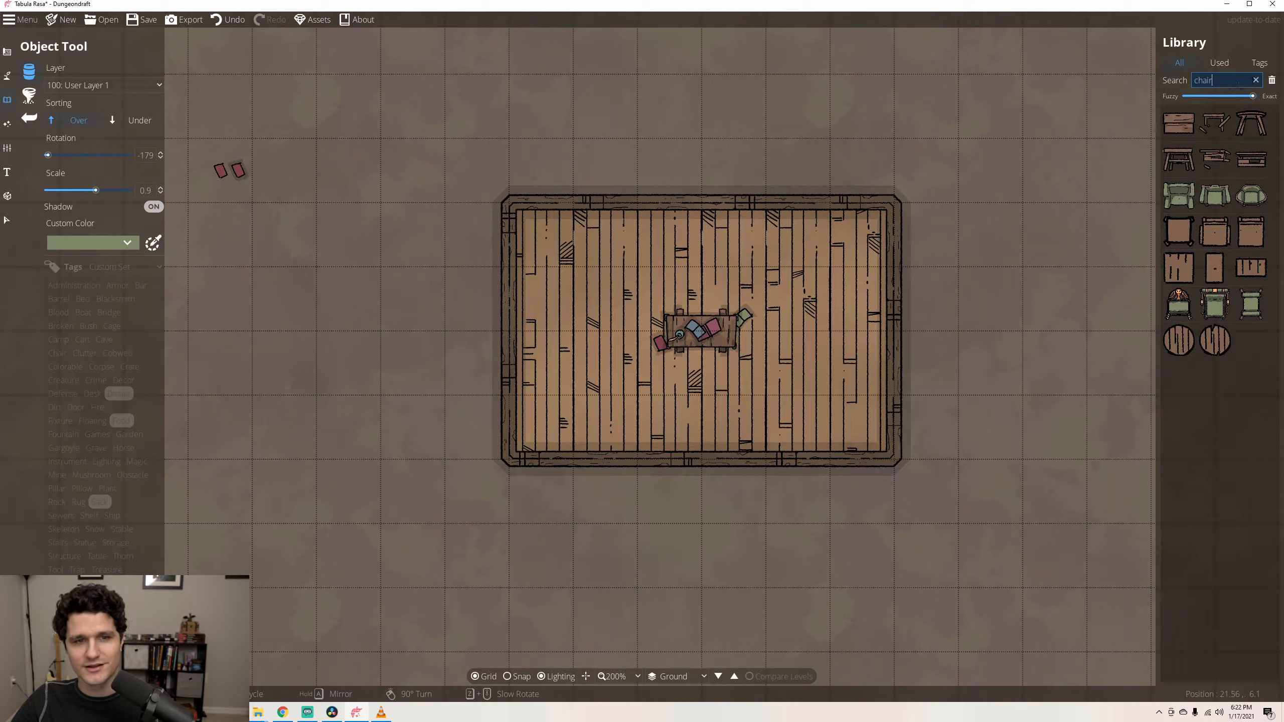
- View the used assets, and browse assets by the tags Administration, Bridge, Chair, Colorable and Fire
{"action": "left_click", "coordinate": [1223, 65]}
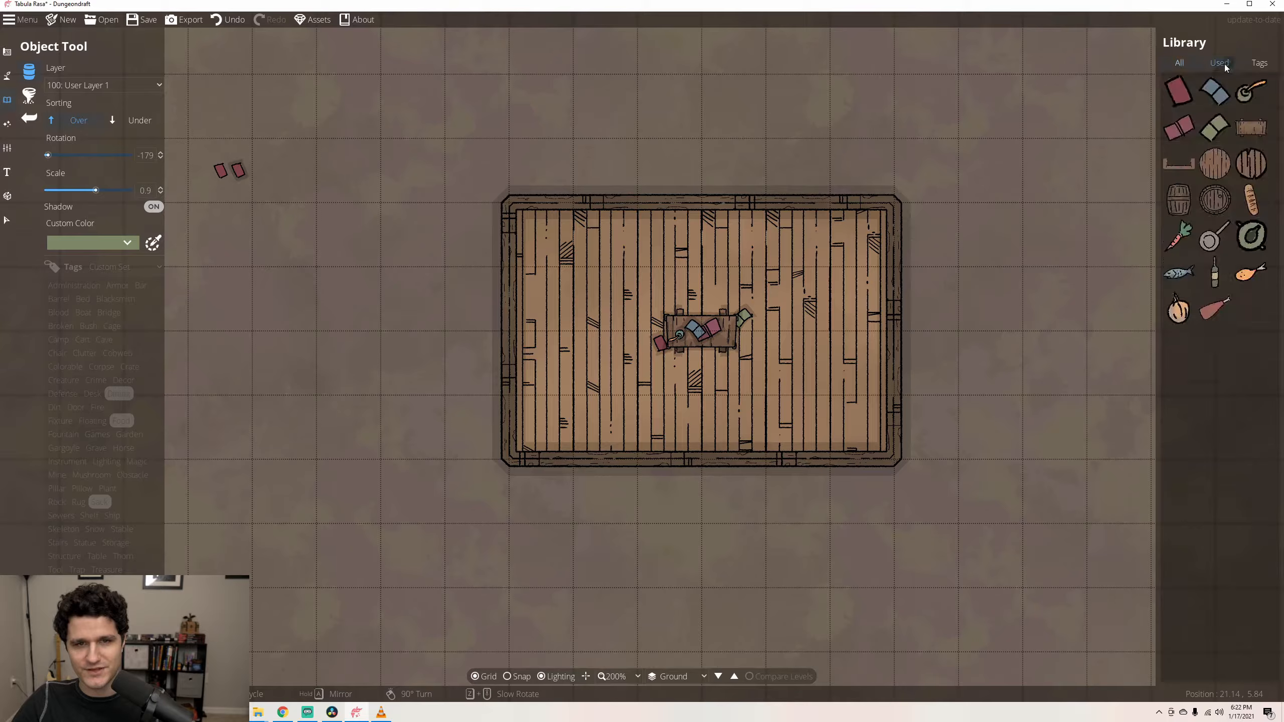
{"action": "left_click", "coordinate": [1255, 63]}
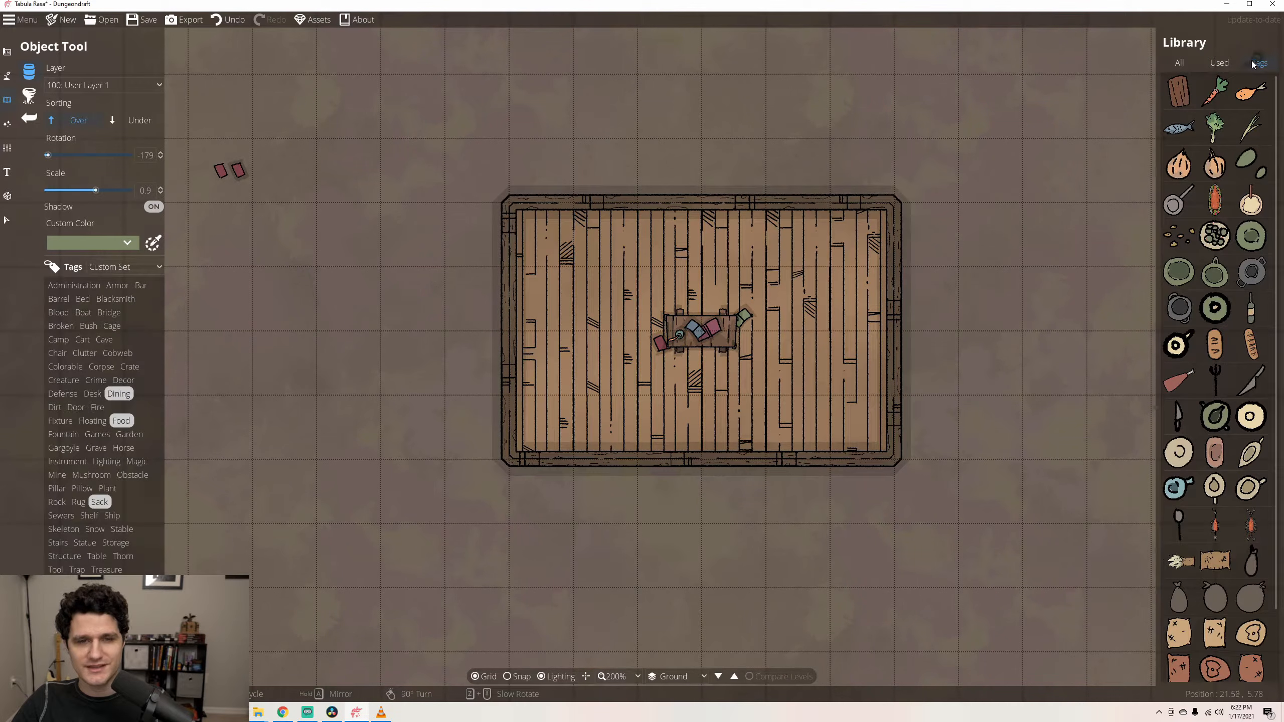
{"action": "left_click", "coordinate": [91, 283]}
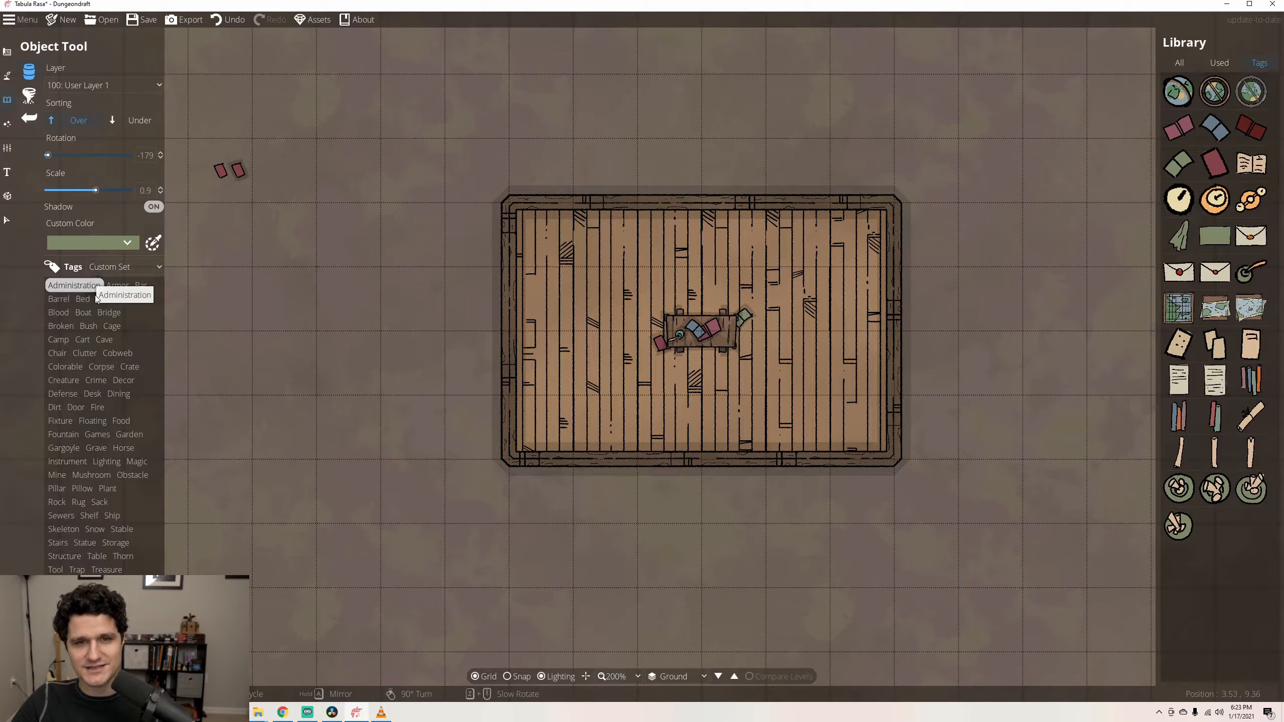
{"action": "left_click", "coordinate": [106, 314]}
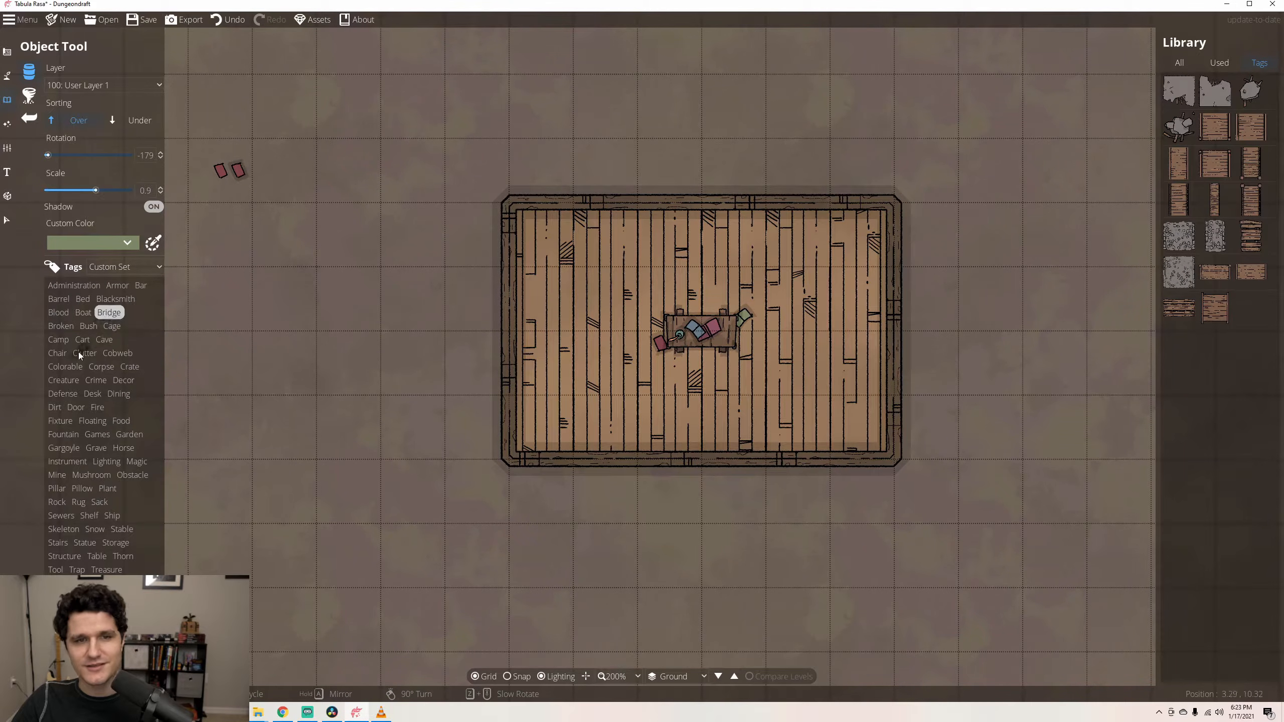
{"action": "left_click", "coordinate": [57, 354]}
{"action": "left_click", "coordinate": [58, 366]}
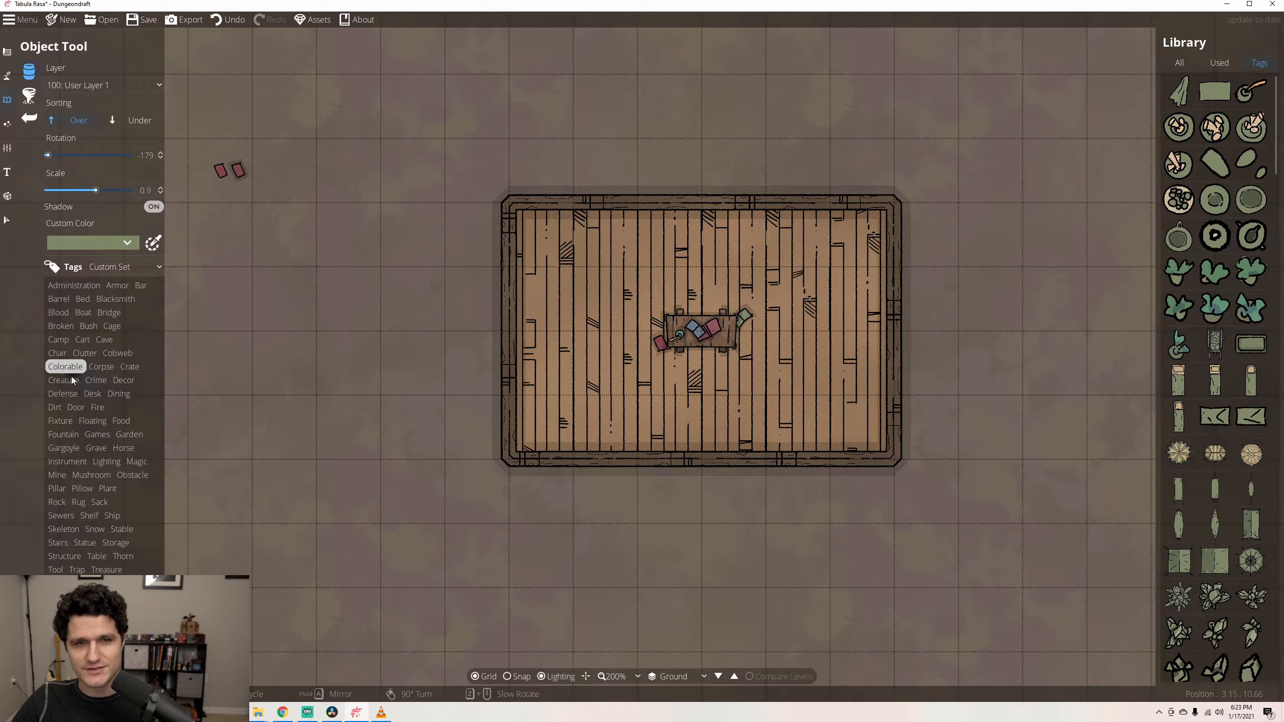
{"action": "left_click", "coordinate": [98, 407]}
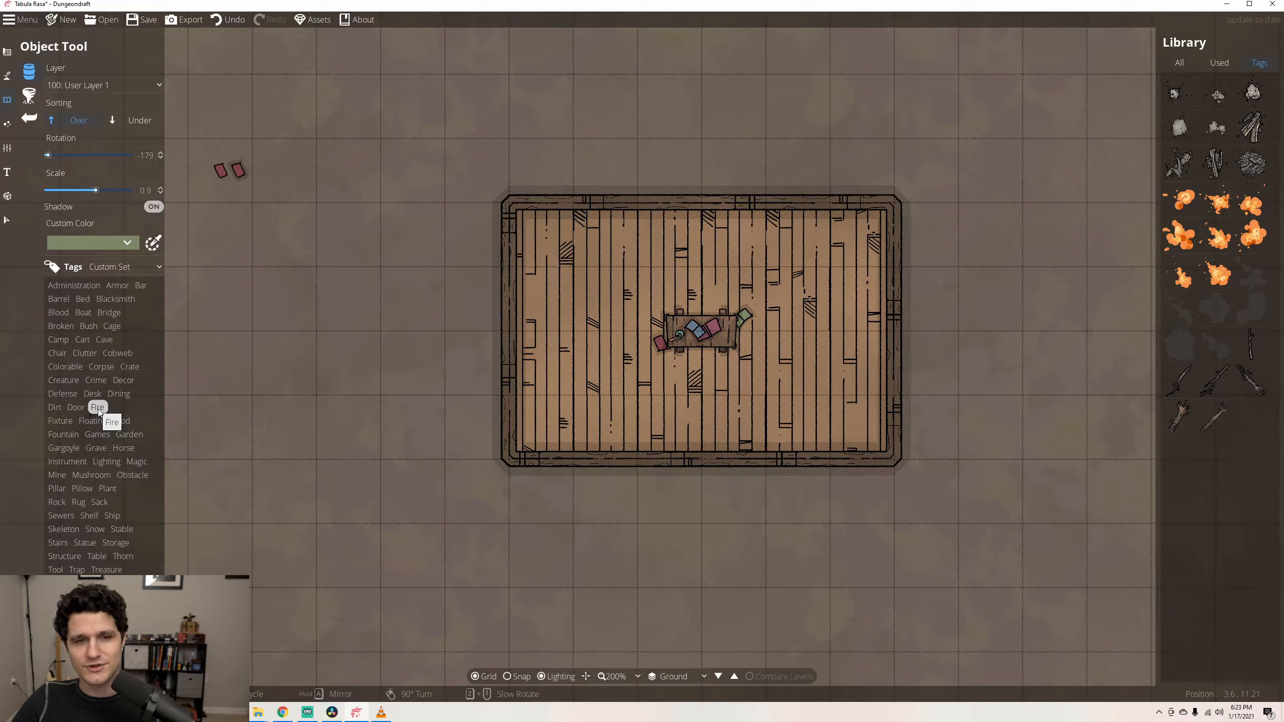
- Combine several asset tags including Fire, Cart, Blacksmith and Broken, and filter by the whole tag range from Administration to Cobweb
{"action": "left_click", "coordinate": [82, 340]}
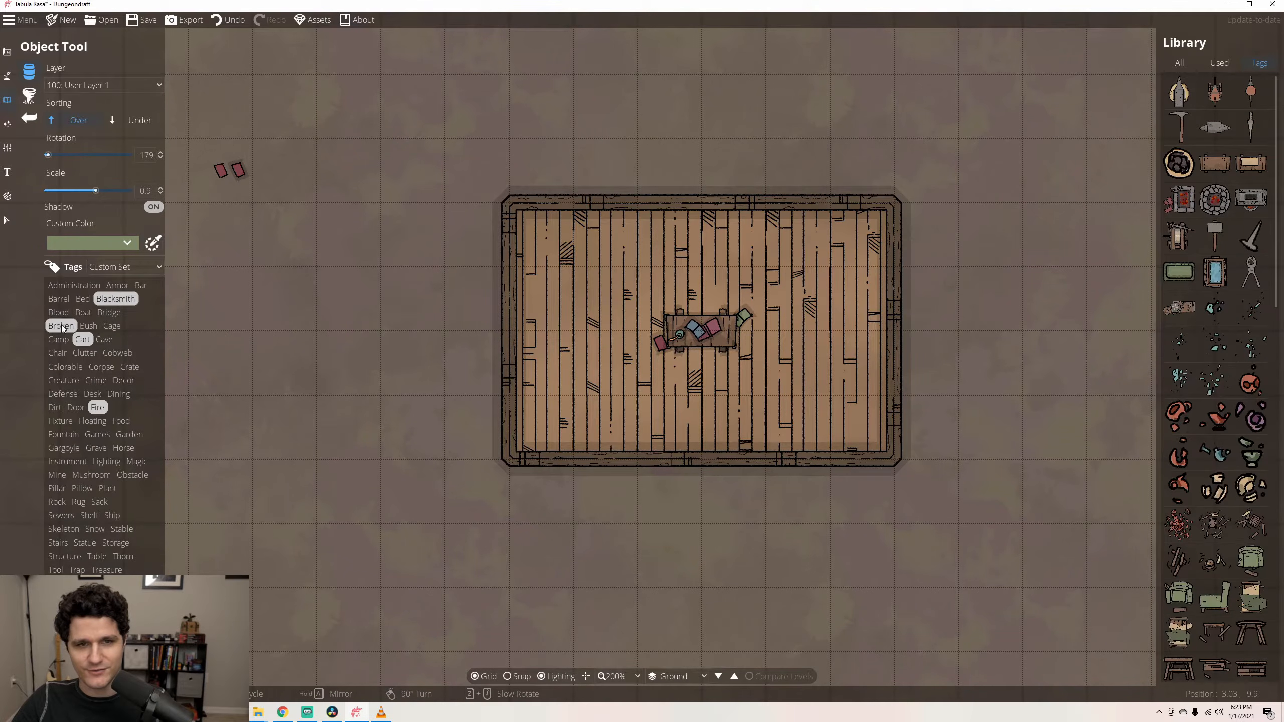
{"action": "left_click", "coordinate": [73, 286]}
{"action": "left_click", "coordinate": [116, 354], "text": "shift"}
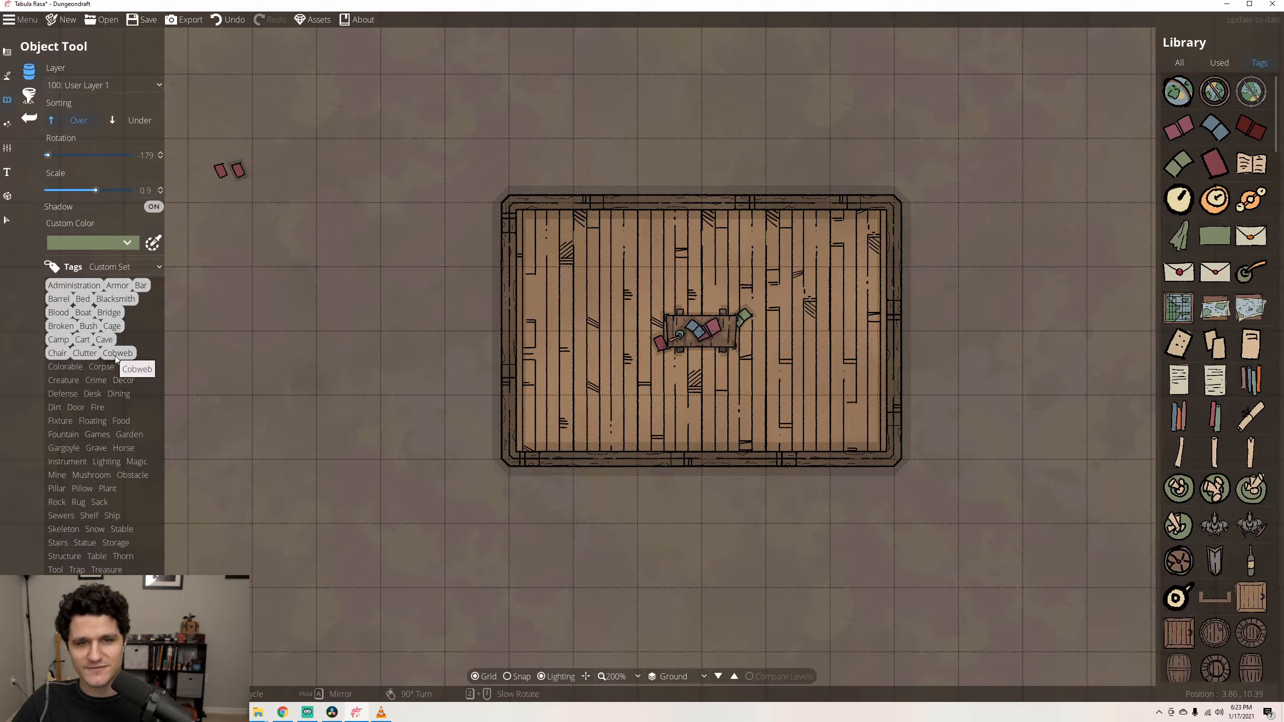
- Browse the preset tag sets Combat, Dungeon and Office
{"action": "left_click", "coordinate": [119, 268]}
{"action": "left_click", "coordinate": [119, 298]}
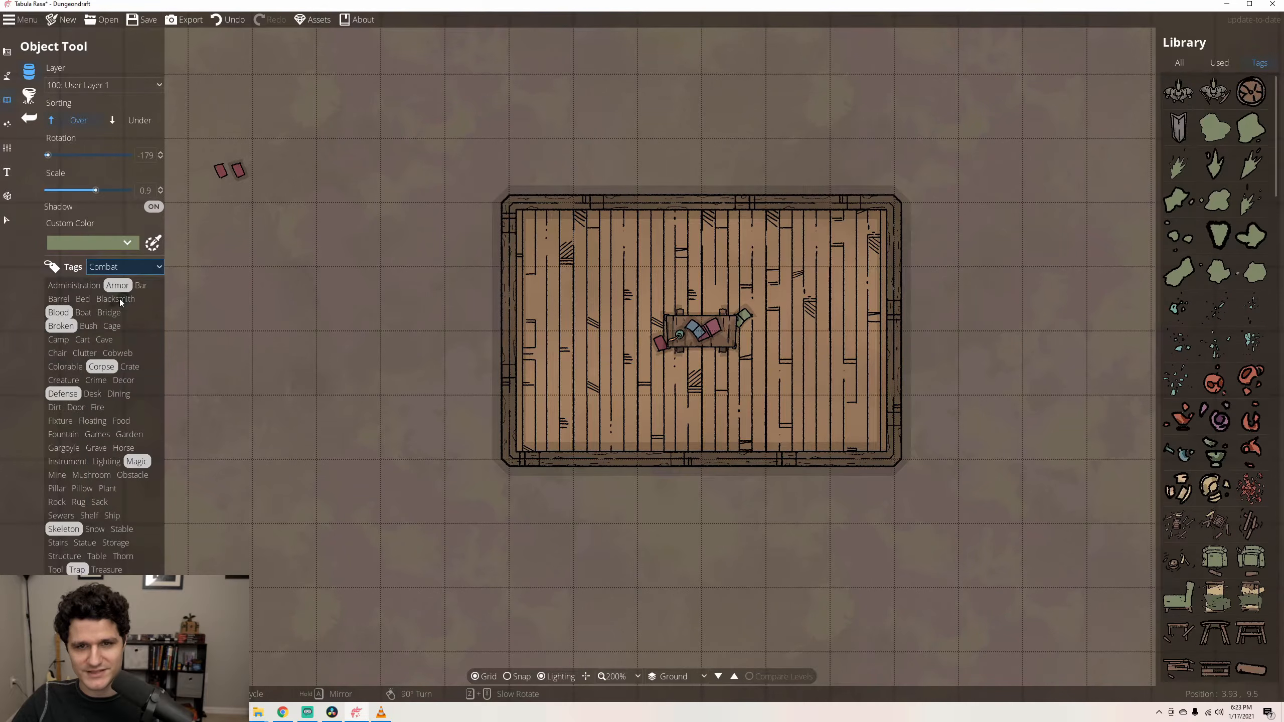
{"action": "left_click", "coordinate": [129, 269]}
{"action": "left_click", "coordinate": [124, 354]}
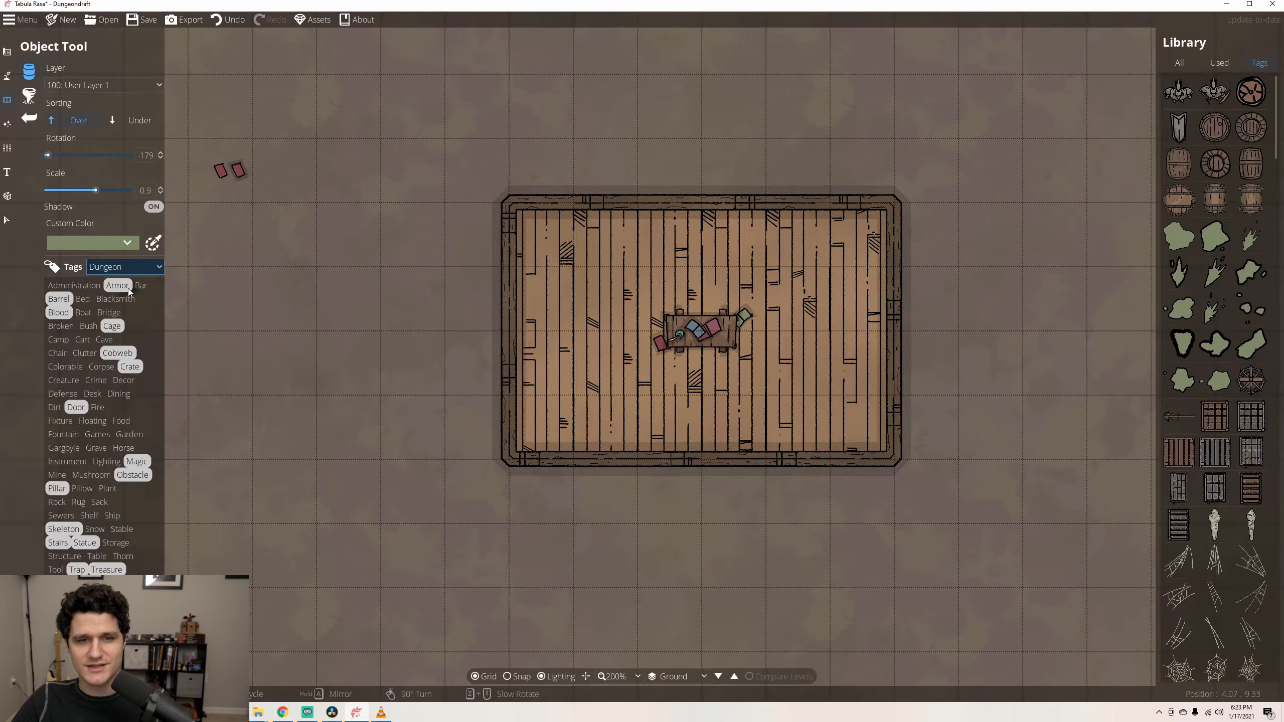
{"action": "left_click", "coordinate": [131, 266]}
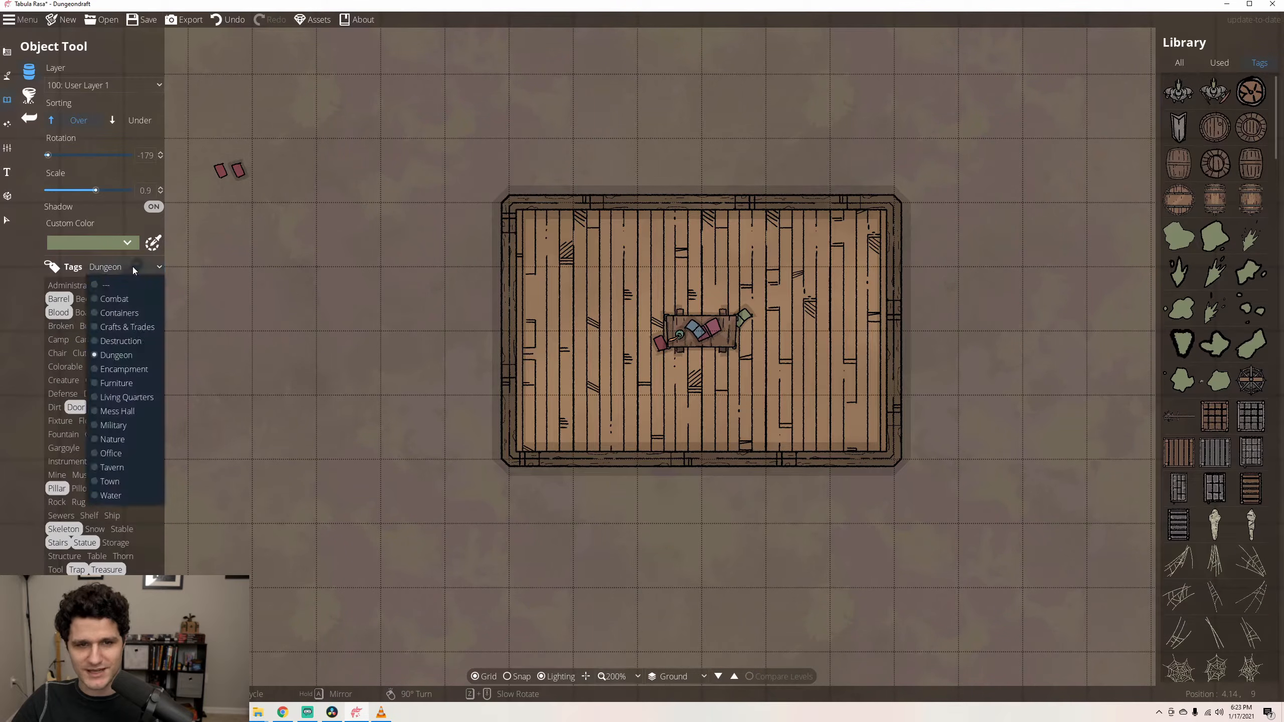
{"action": "left_click", "coordinate": [116, 454]}
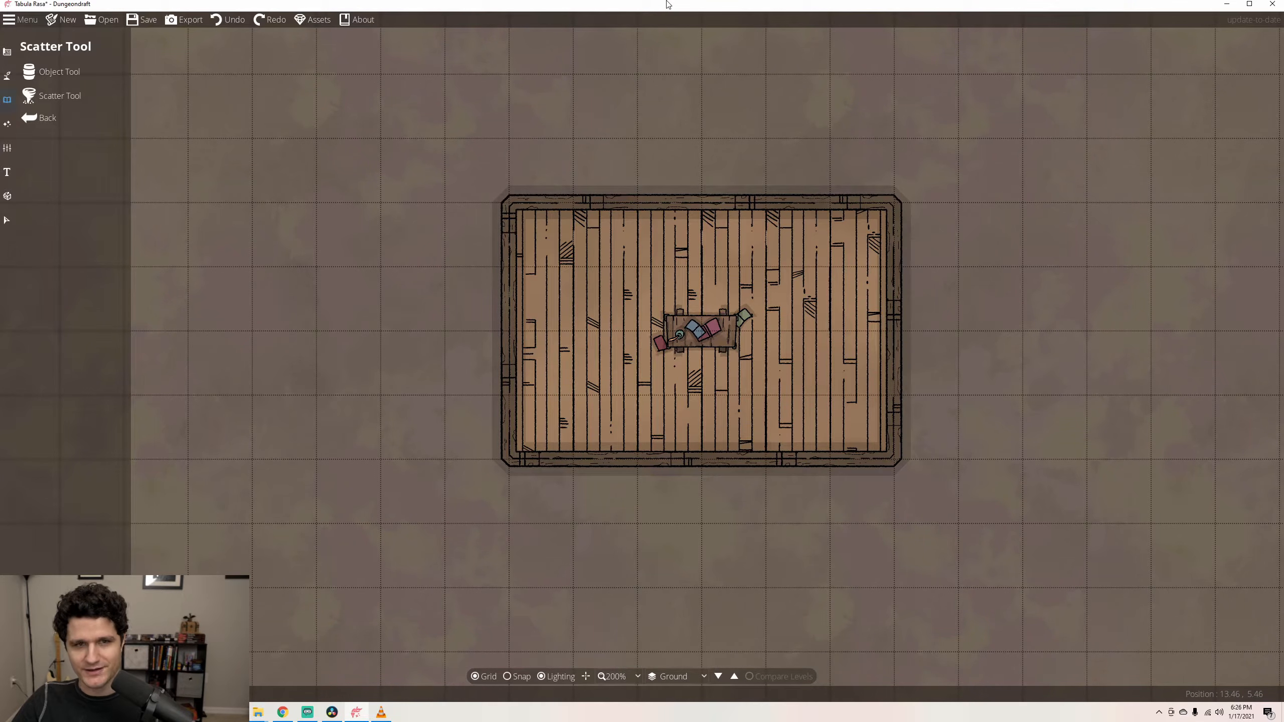
- Use the Scatter Tool to spread open blue books in a line across the room above the table
{"action": "left_click", "coordinate": [108, 97]}
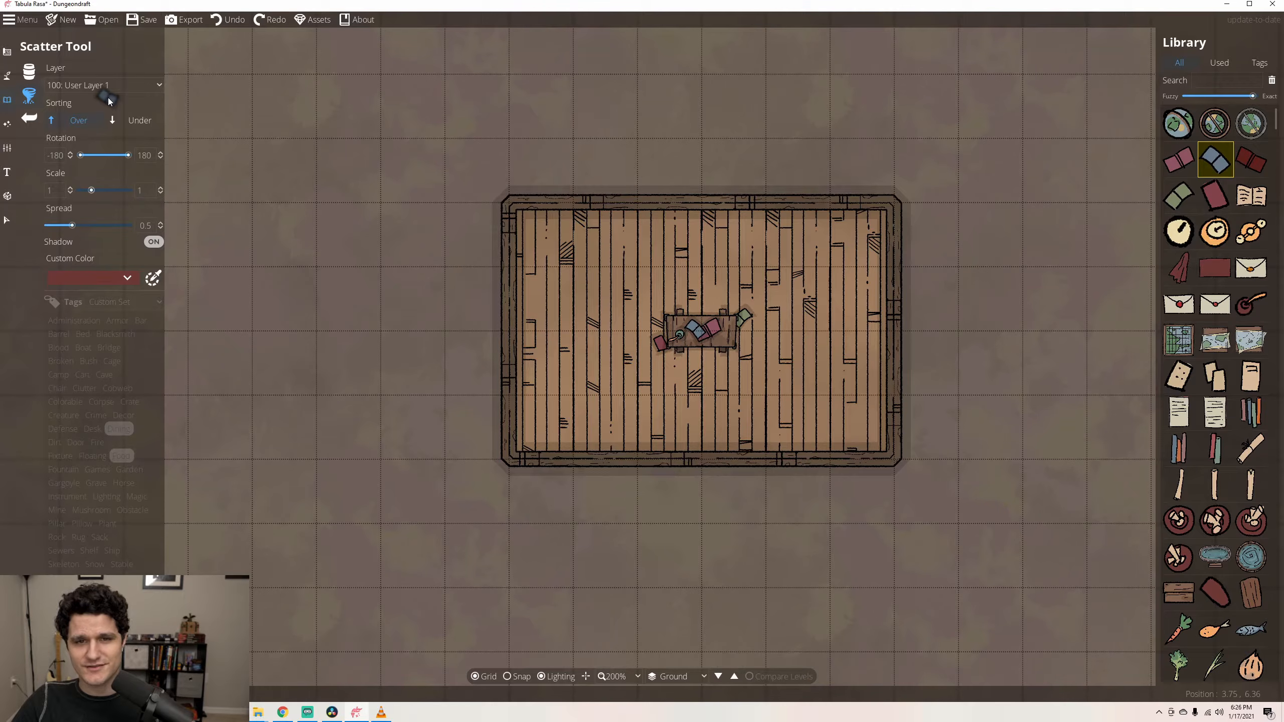
{"action": "left_click", "coordinate": [566, 274]}
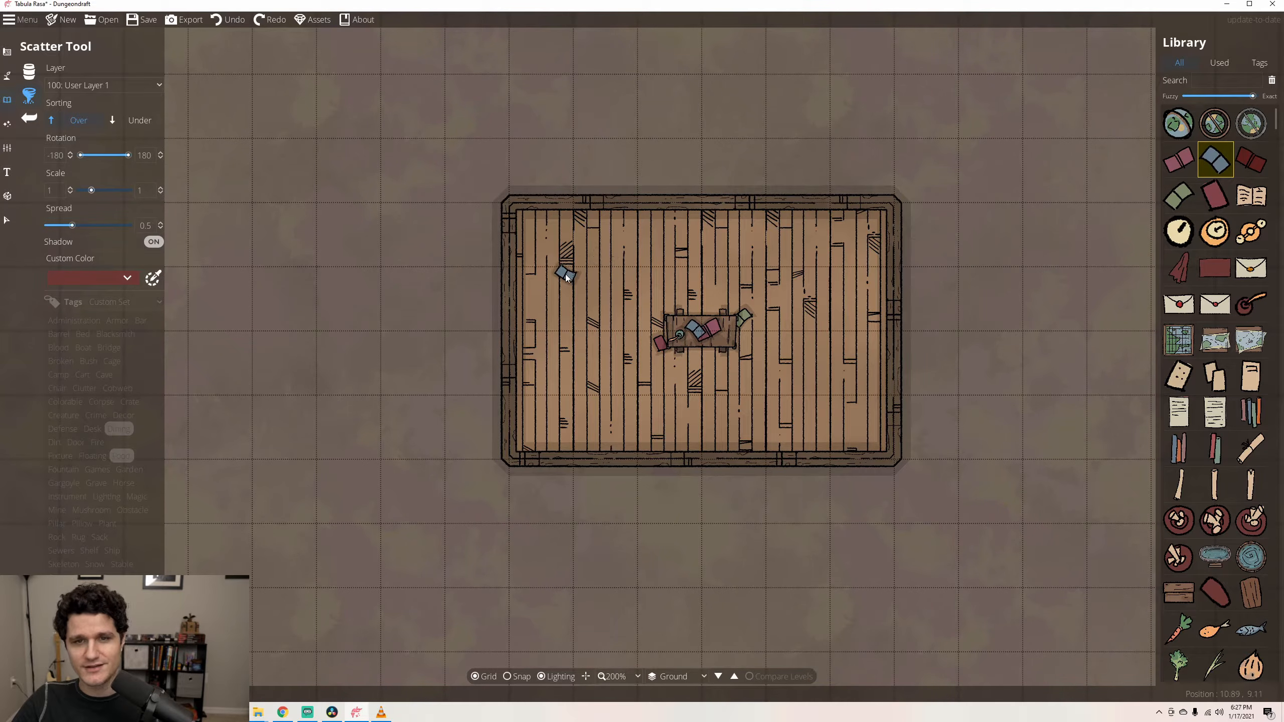
{"action": "mouse_move", "coordinate": [562, 274]}
{"action": "left_mouse_down"}
{"action": "mouse_move", "coordinate": [605, 262]}
{"action": "mouse_move", "coordinate": [663, 276]}
{"action": "mouse_move", "coordinate": [747, 256]}
{"action": "mouse_move", "coordinate": [856, 289]}
{"action": "left_mouse_up"}
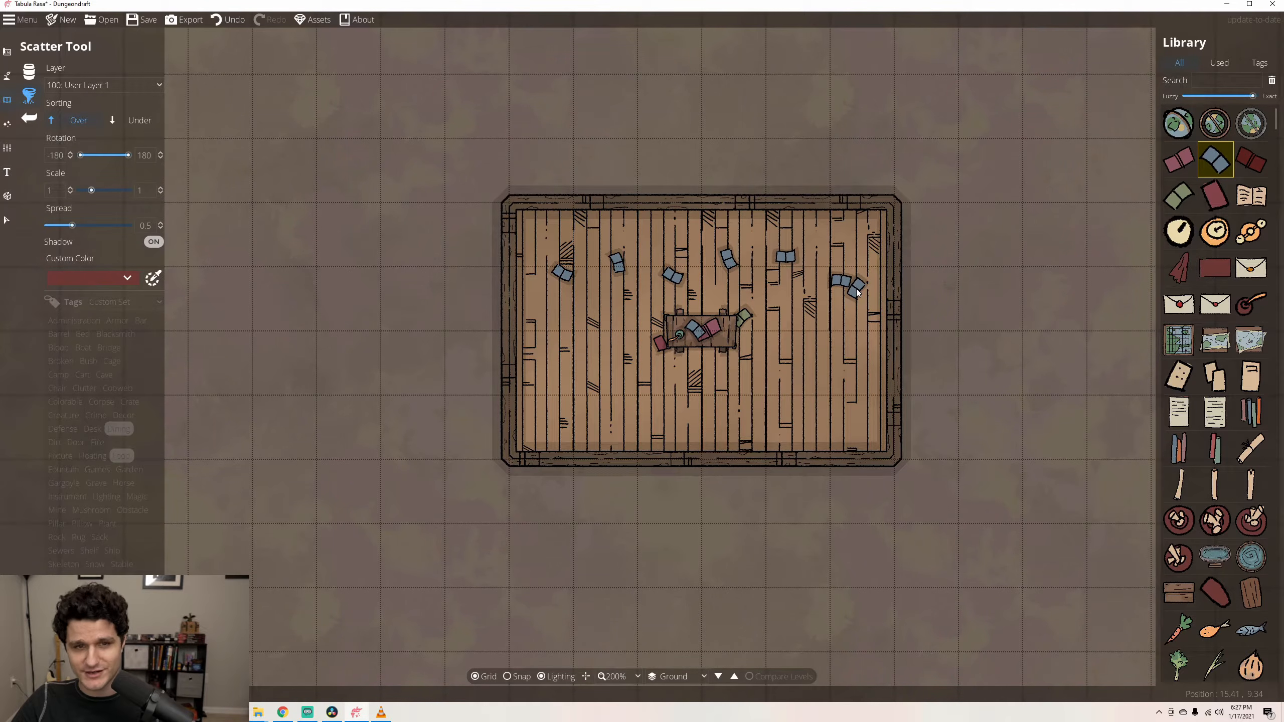
- Check the scatter layer choices, keeping 100: User Layer 1, and set both the minimum and maximum rotation to 0
{"action": "left_click", "coordinate": [149, 85]}
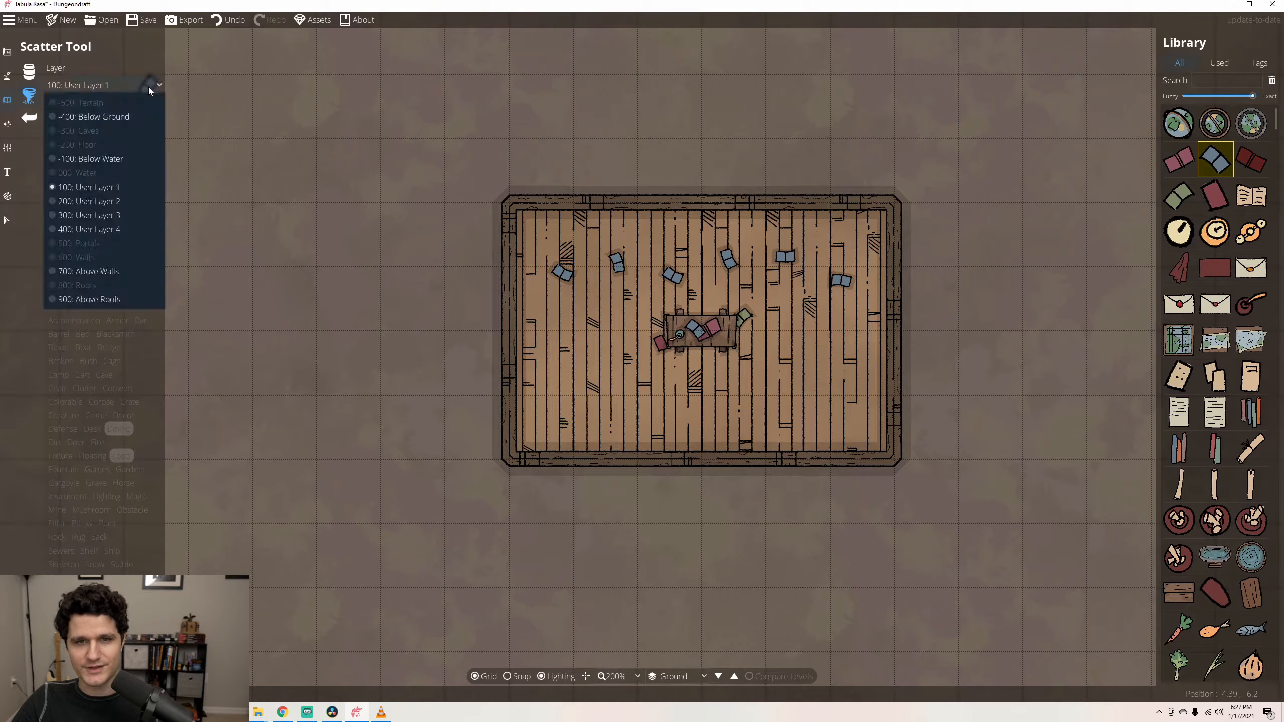
{"action": "left_click", "coordinate": [62, 123]}
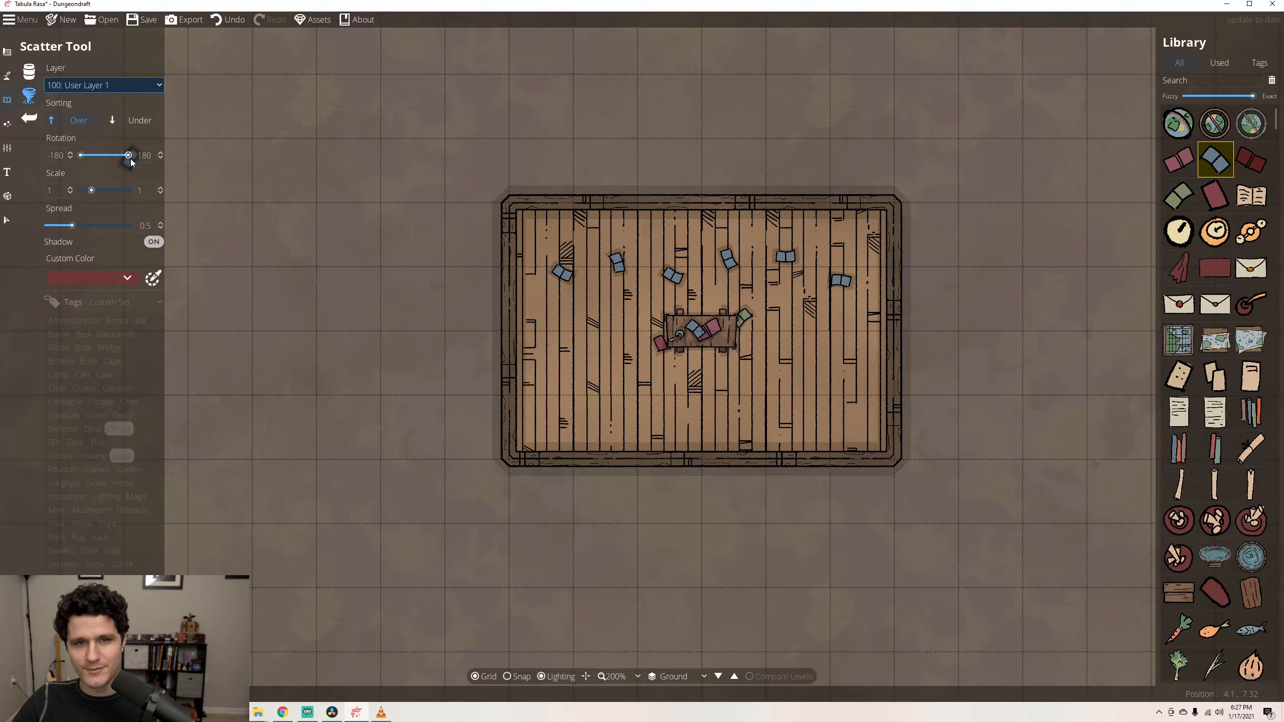
{"action": "left_click", "coordinate": [54, 155]}
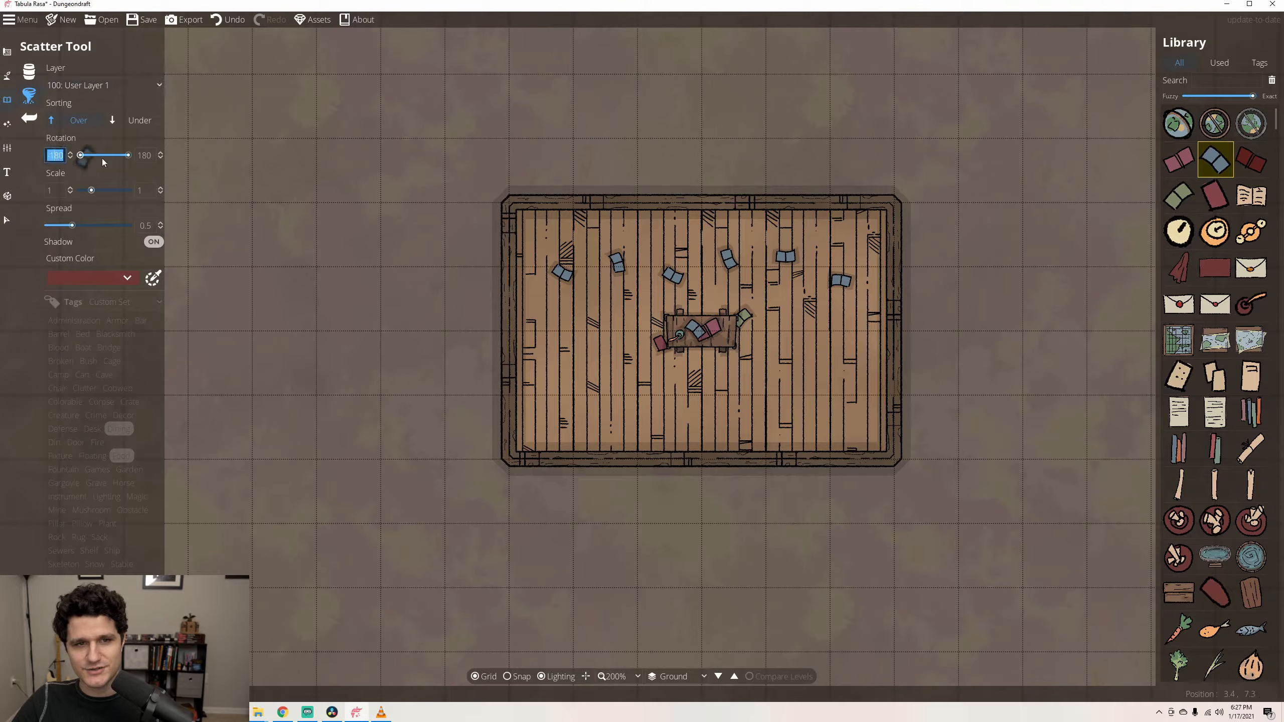
{"action": "type", "text": "0"}
{"action": "left_click", "coordinate": [143, 156]}
{"action": "type", "text": "0"}
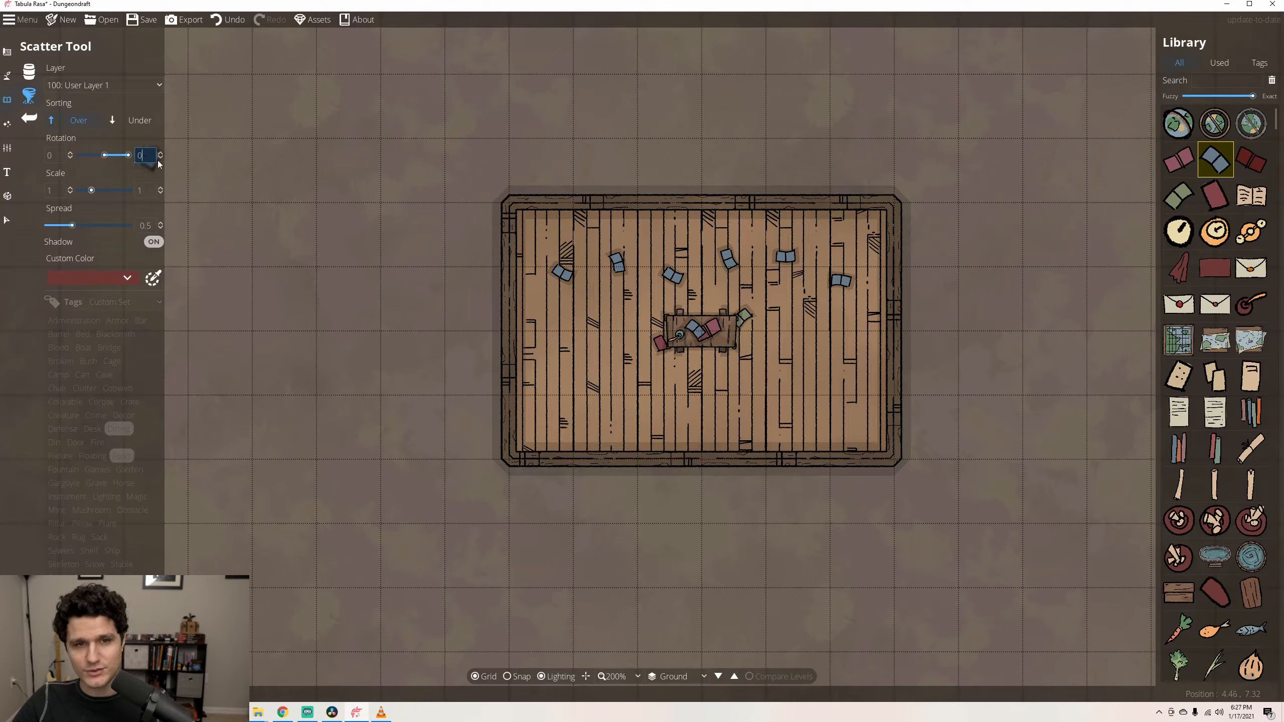
- Scatter two unrotated rows of blue books across the room's lower part, and one row above the room with rotation -157 to 101, scale 1 to 3.11
{"action": "left_click", "coordinate": [181, 180]}
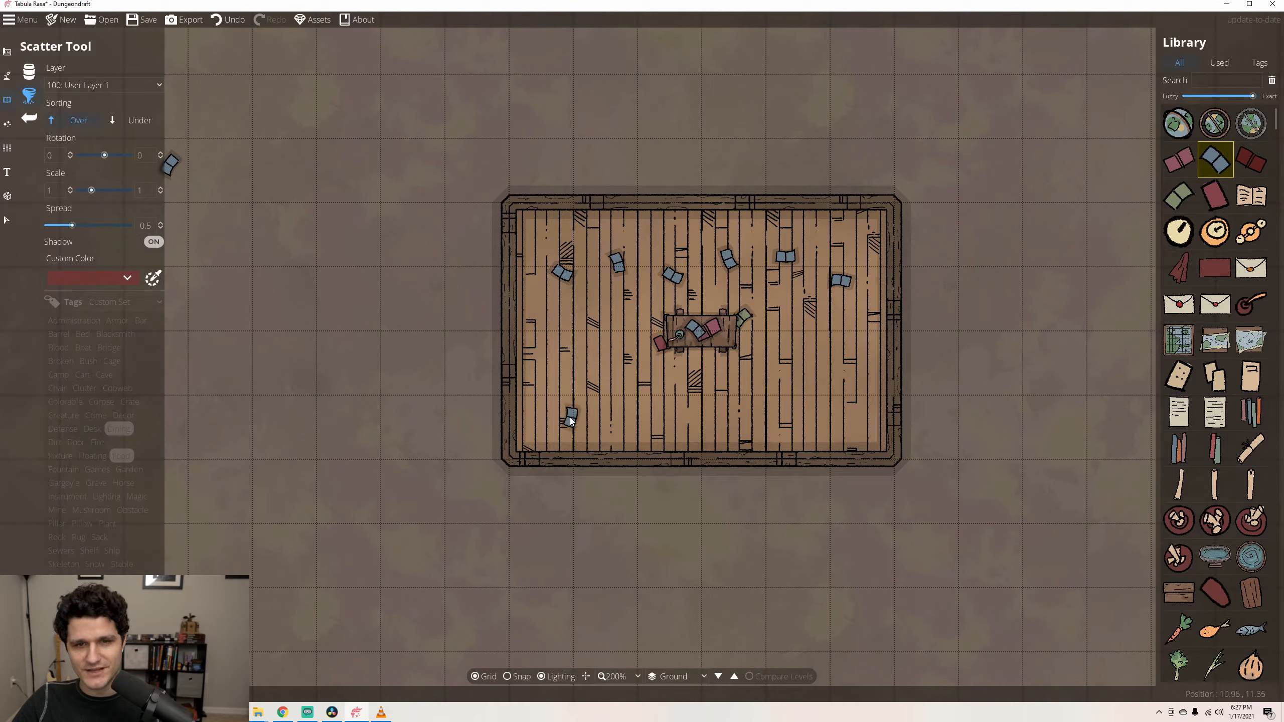
{"action": "left_click_drag", "start_coordinate": [558, 414], "coordinate": [714, 423]}
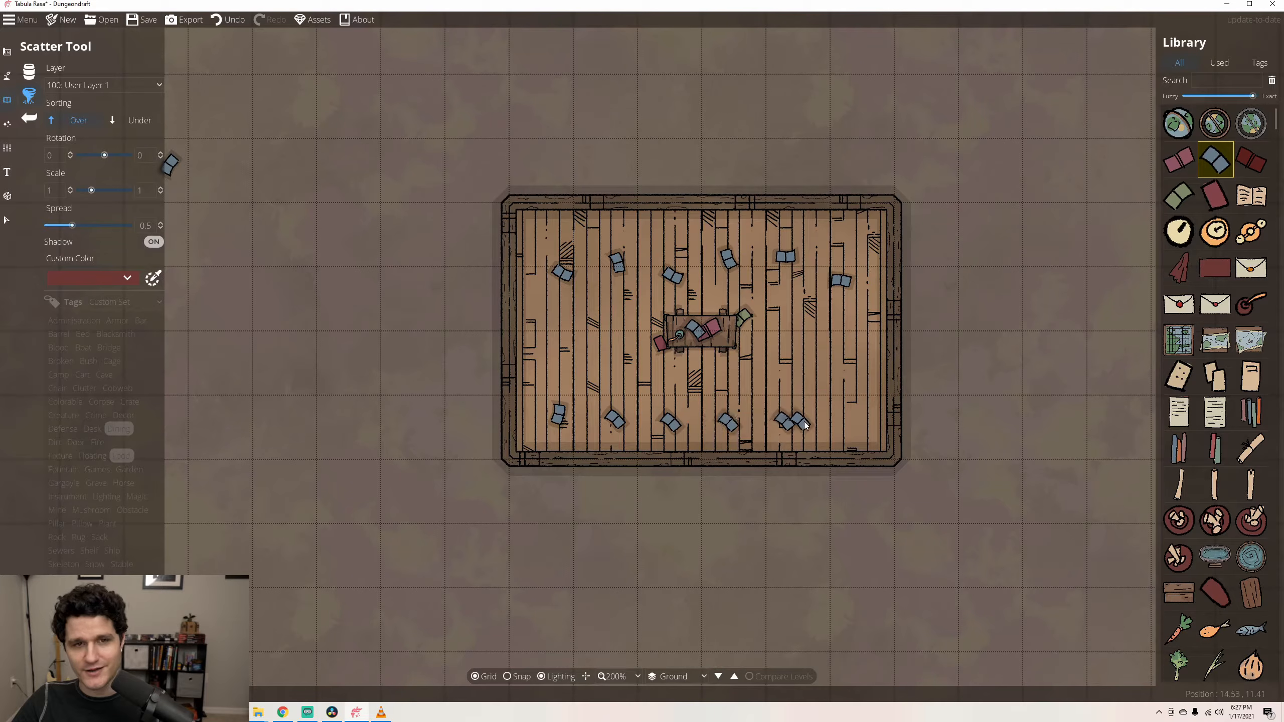
{"action": "left_click", "coordinate": [836, 422]}
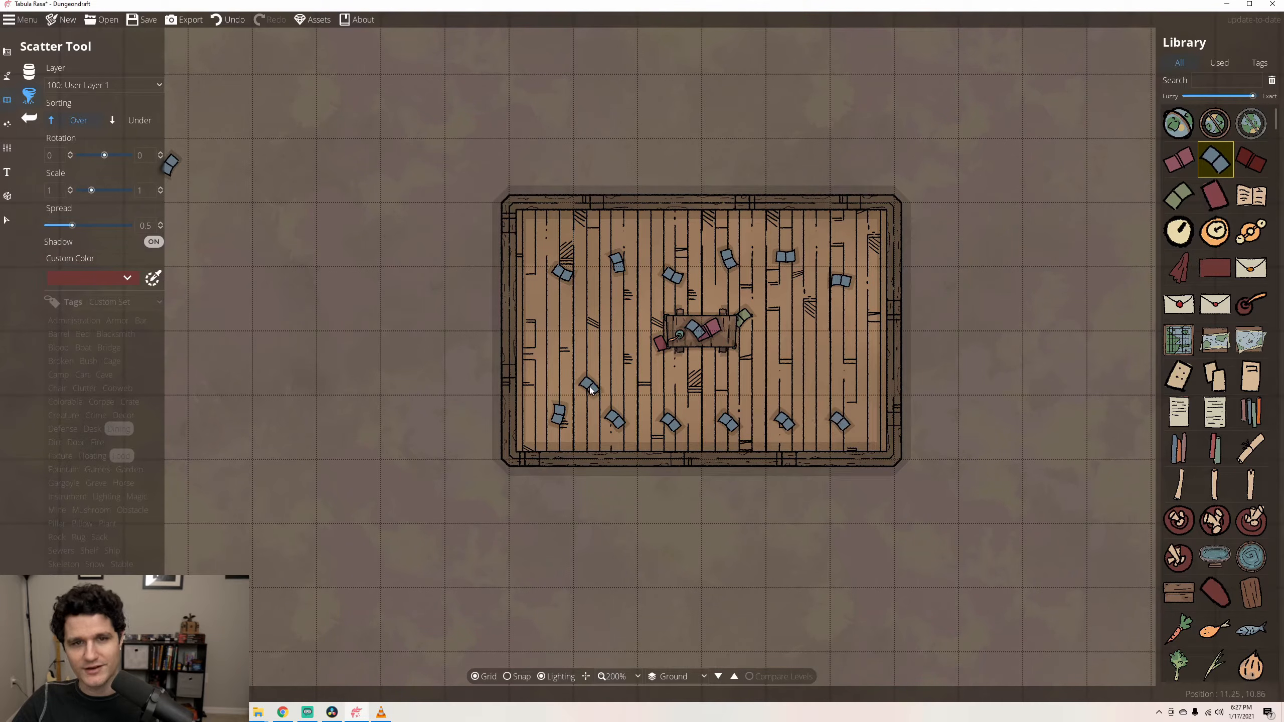
{"action": "left_click_drag", "start_coordinate": [590, 388], "coordinate": [869, 393]}
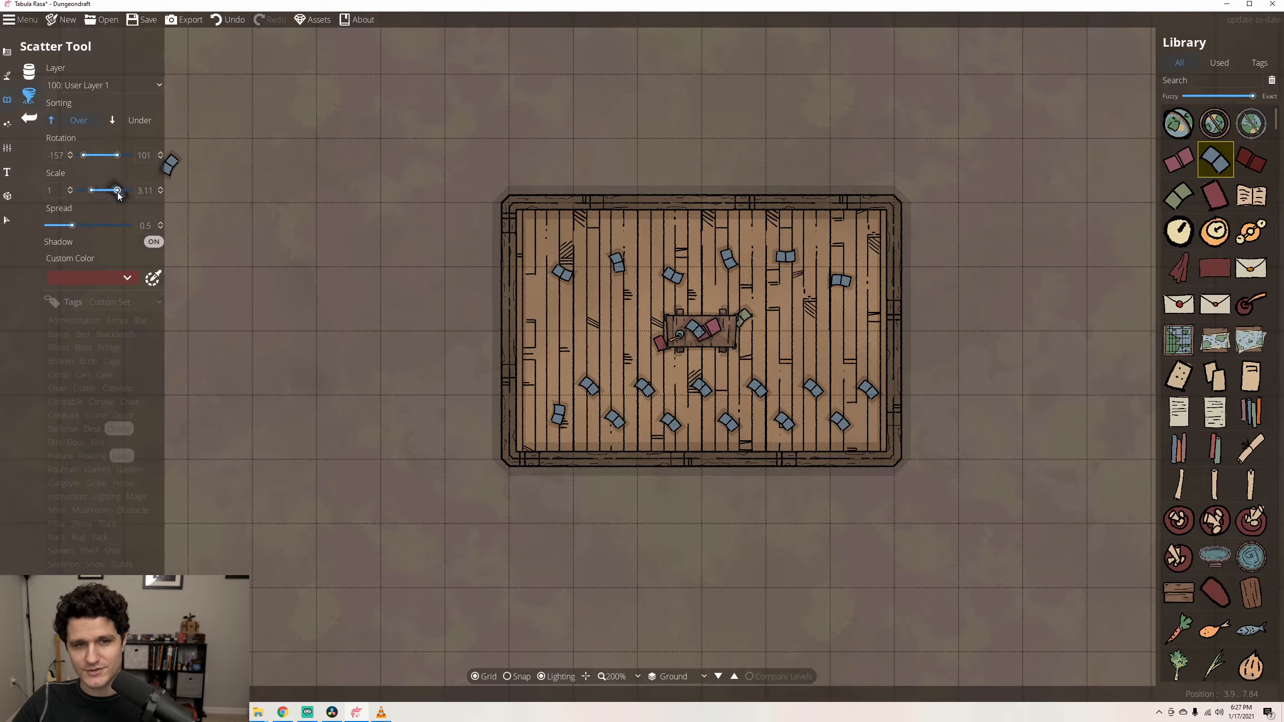
{"action": "mouse_move", "coordinate": [237, 127]}
{"action": "left_mouse_down"}
{"action": "mouse_move", "coordinate": [574, 106]}
{"action": "mouse_move", "coordinate": [990, 137]}
{"action": "mouse_move", "coordinate": [1063, 129]}
{"action": "left_mouse_up"}
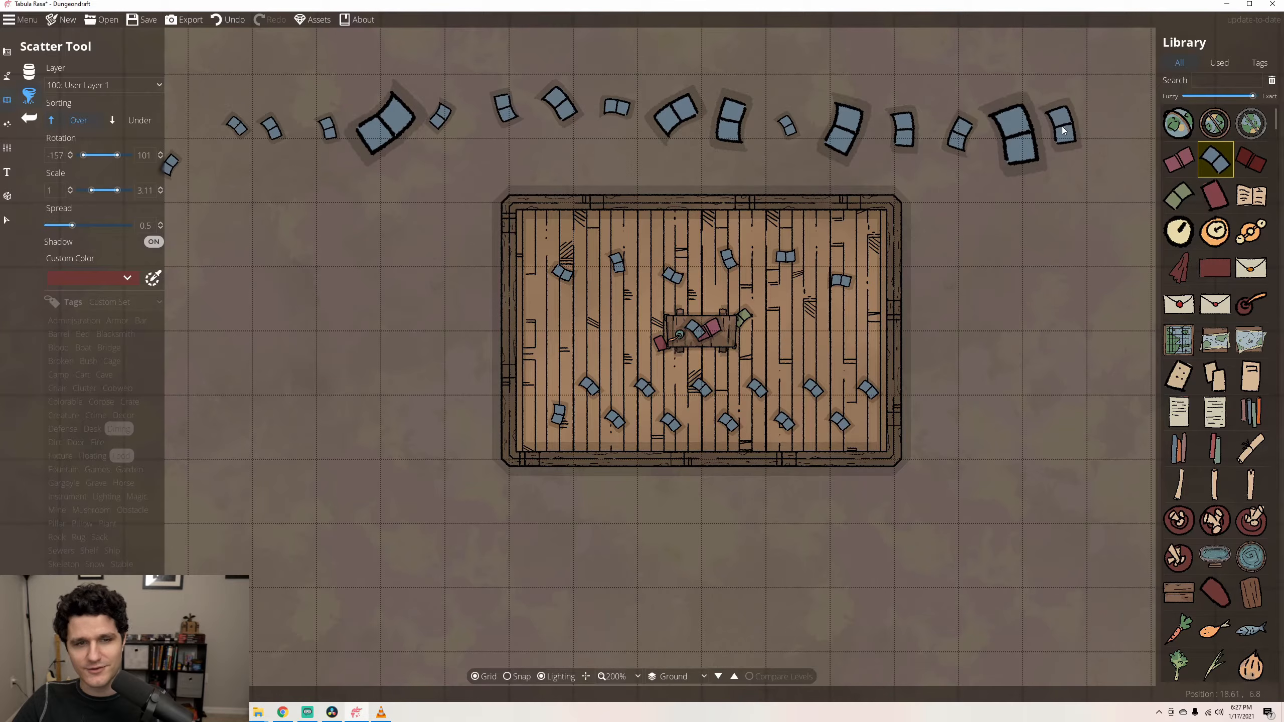
- With maximum scale 2.21, scatter blue books outside the room in a dense trail at spread -0.5 and a sparse one at spread 2.34
{"action": "left_click_drag", "start_coordinate": [117, 190], "coordinate": [56, 226]}
{"action": "left_click_drag", "start_coordinate": [253, 287], "coordinate": [314, 460]}
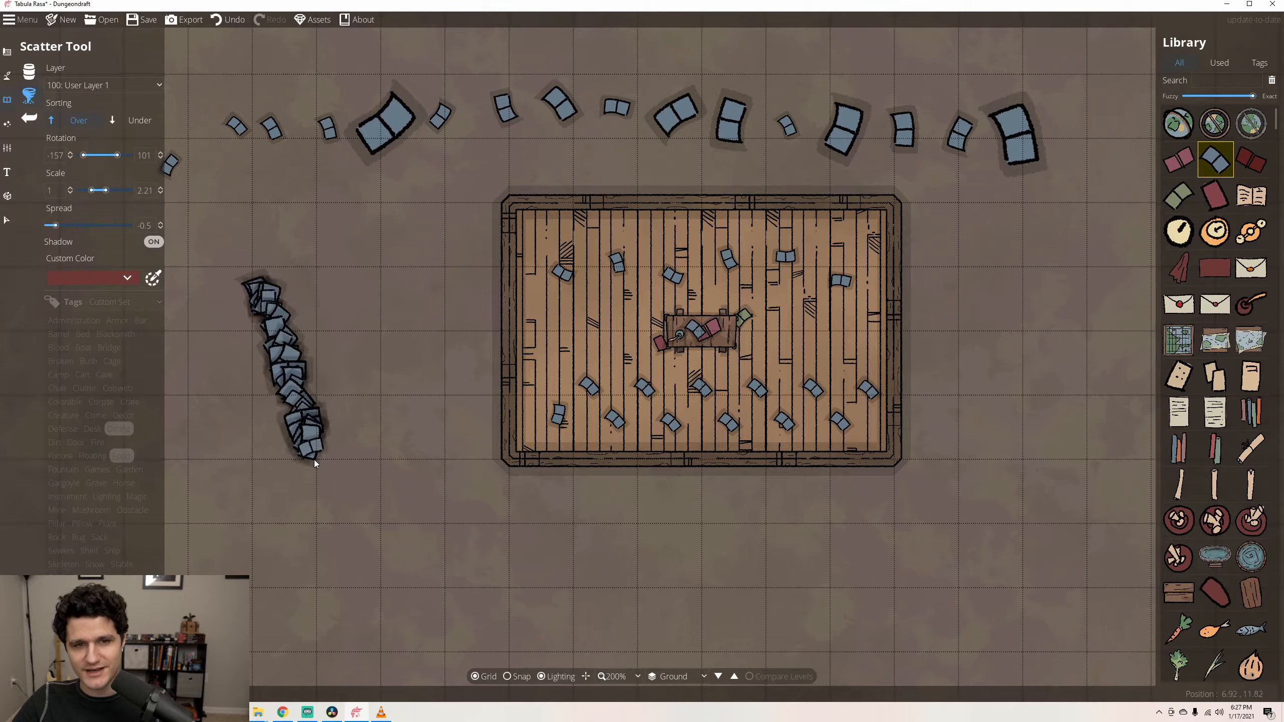
{"action": "mouse_move", "coordinate": [368, 566]}
{"action": "left_mouse_down"}
{"action": "mouse_move", "coordinate": [410, 594]}
{"action": "mouse_move", "coordinate": [679, 590]}
{"action": "left_mouse_up"}
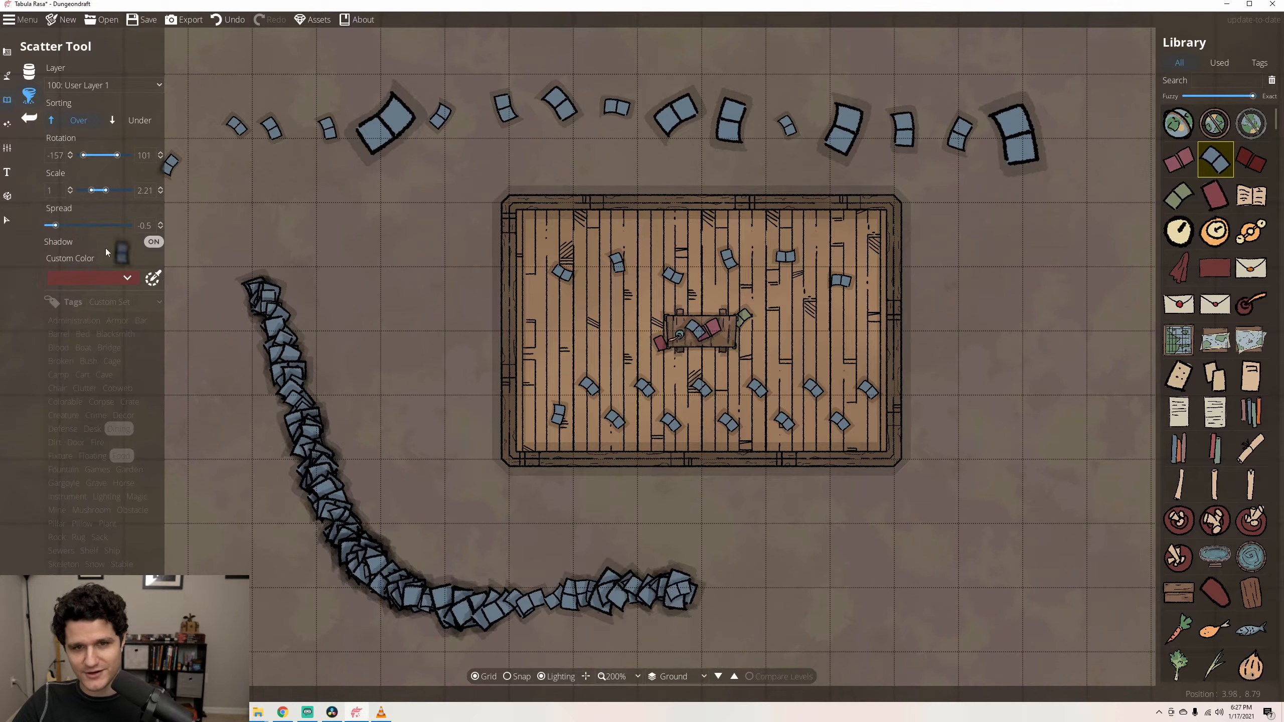
{"action": "left_click_drag", "start_coordinate": [75, 231], "coordinate": [102, 231]}
{"action": "mouse_move", "coordinate": [399, 473]}
{"action": "left_mouse_down"}
{"action": "mouse_move", "coordinate": [465, 527]}
{"action": "mouse_move", "coordinate": [633, 543]}
{"action": "mouse_move", "coordinate": [862, 531]}
{"action": "mouse_move", "coordinate": [957, 570]}
{"action": "mouse_move", "coordinate": [1057, 550]}
{"action": "mouse_move", "coordinate": [1086, 482]}
{"action": "left_mouse_up"}
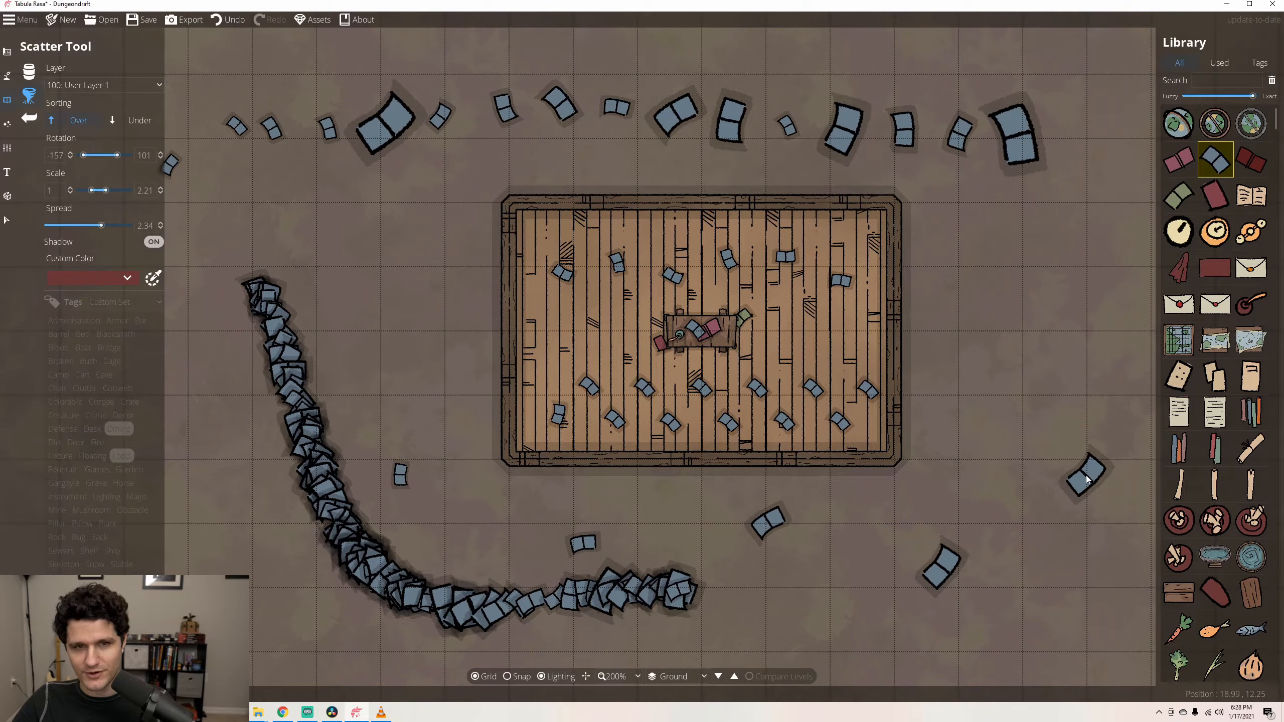
- Select all six book assets together, set the spread to 1.22 and scatter a mix of them around the outside of the room
{"action": "left_click", "coordinate": [1184, 168]}
{"action": "left_click", "coordinate": [1214, 161], "text": "shift"}
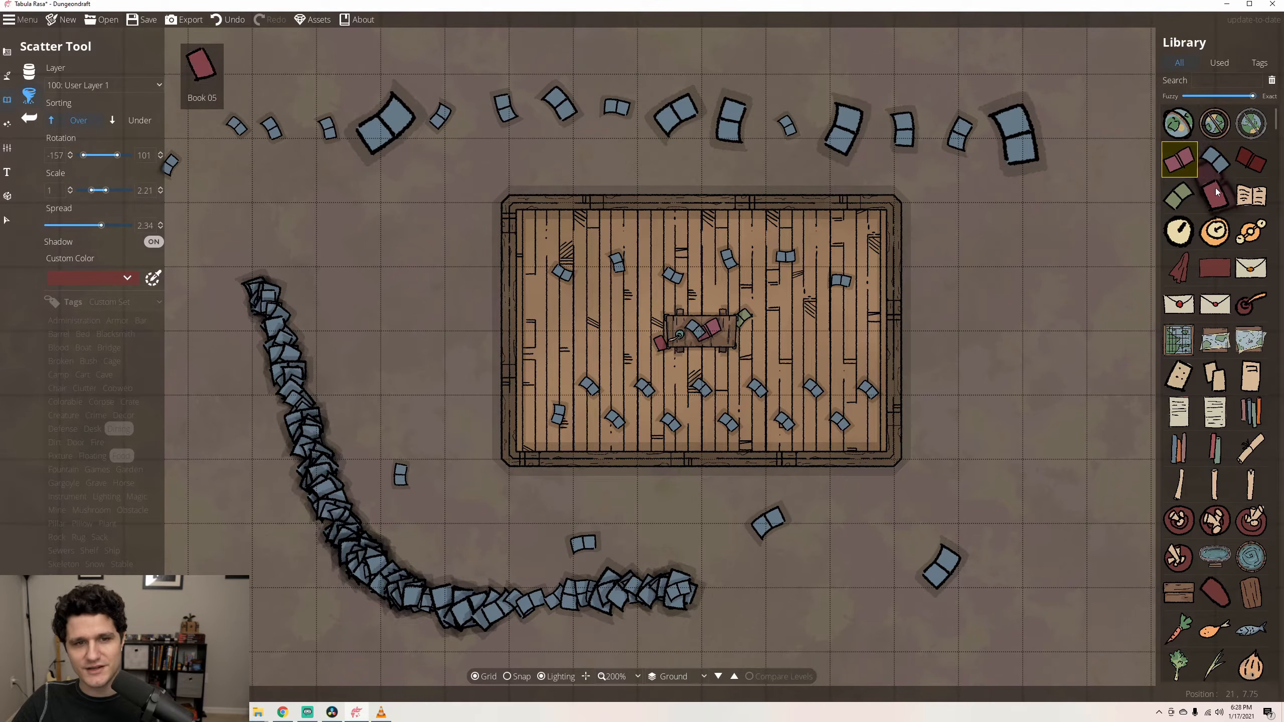
{"action": "left_click", "coordinate": [1239, 170], "text": "shift"}
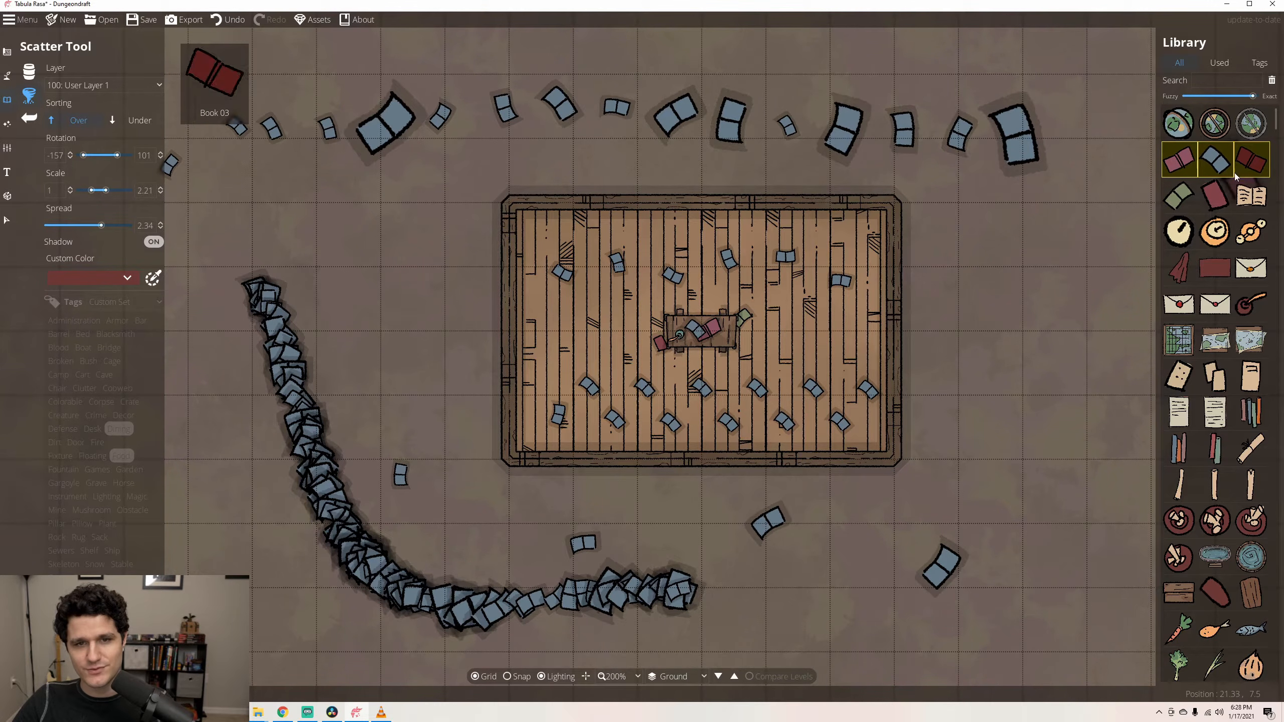
{"action": "left_click", "coordinate": [1249, 201], "text": "shift"}
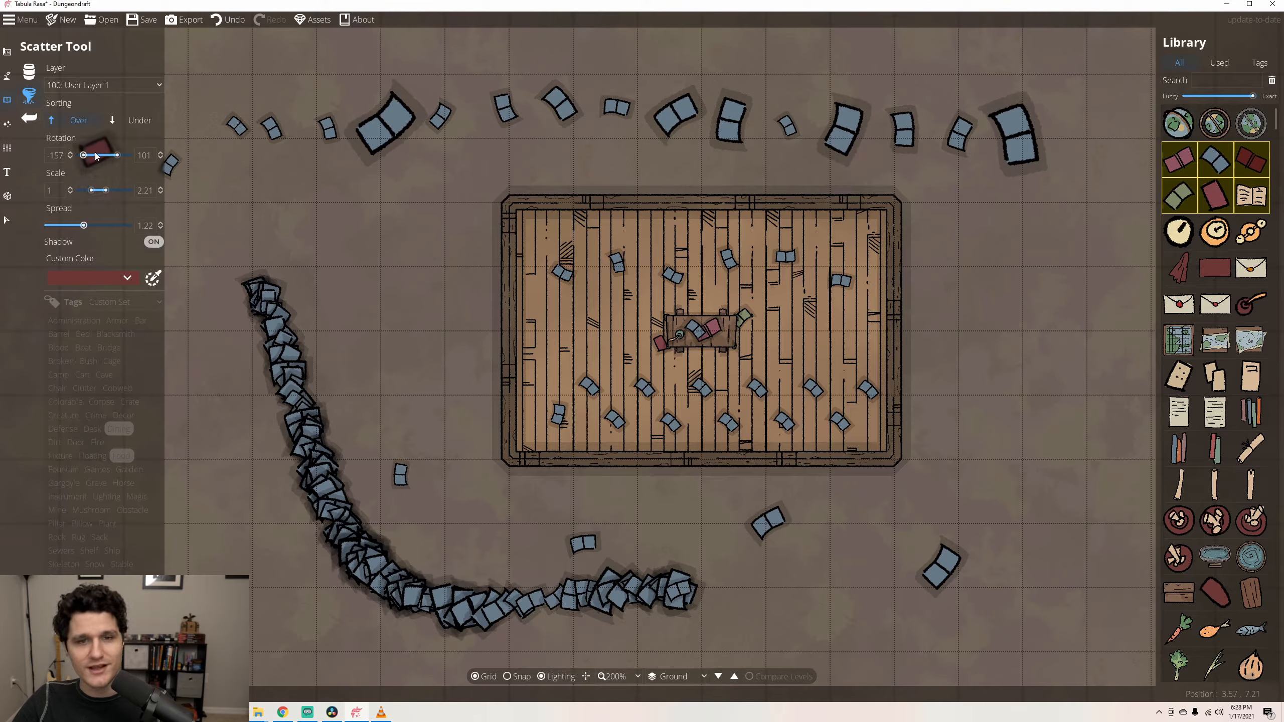
{"action": "mouse_move", "coordinate": [270, 231]}
{"action": "left_mouse_down"}
{"action": "mouse_move", "coordinate": [304, 248]}
{"action": "mouse_move", "coordinate": [372, 345]}
{"action": "mouse_move", "coordinate": [403, 457]}
{"action": "mouse_move", "coordinate": [512, 522]}
{"action": "mouse_move", "coordinate": [922, 551]}
{"action": "mouse_move", "coordinate": [1034, 458]}
{"action": "mouse_move", "coordinate": [993, 183]}
{"action": "mouse_move", "coordinate": [959, 123]}
{"action": "mouse_move", "coordinate": [767, 144]}
{"action": "mouse_move", "coordinate": [448, 148]}
{"action": "mouse_move", "coordinate": [363, 231]}
{"action": "mouse_move", "coordinate": [371, 361]}
{"action": "left_mouse_up"}
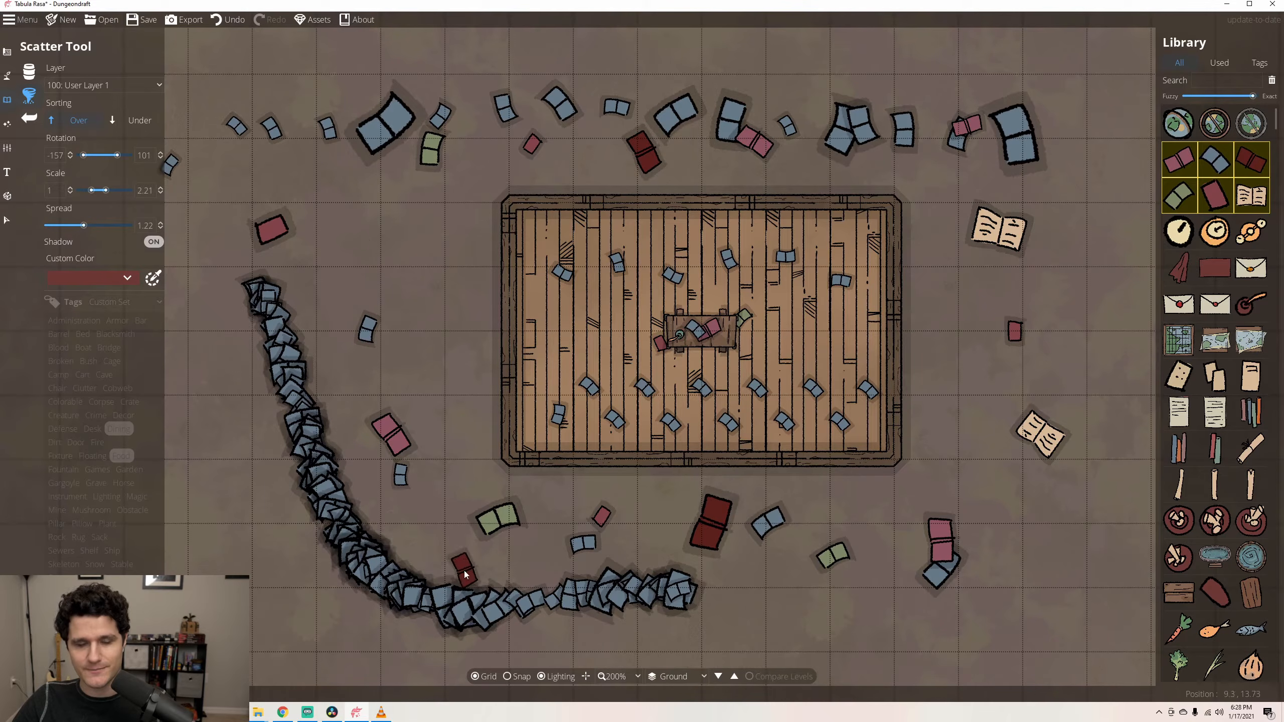
- Select several custom colours together for scattering: dark red, red, brown, orange, light green and teal
{"action": "left_click", "coordinate": [109, 283]}
{"action": "left_click", "coordinate": [71, 298], "text": "ctrl"}
{"action": "left_click", "coordinate": [92, 298], "text": "ctrl"}
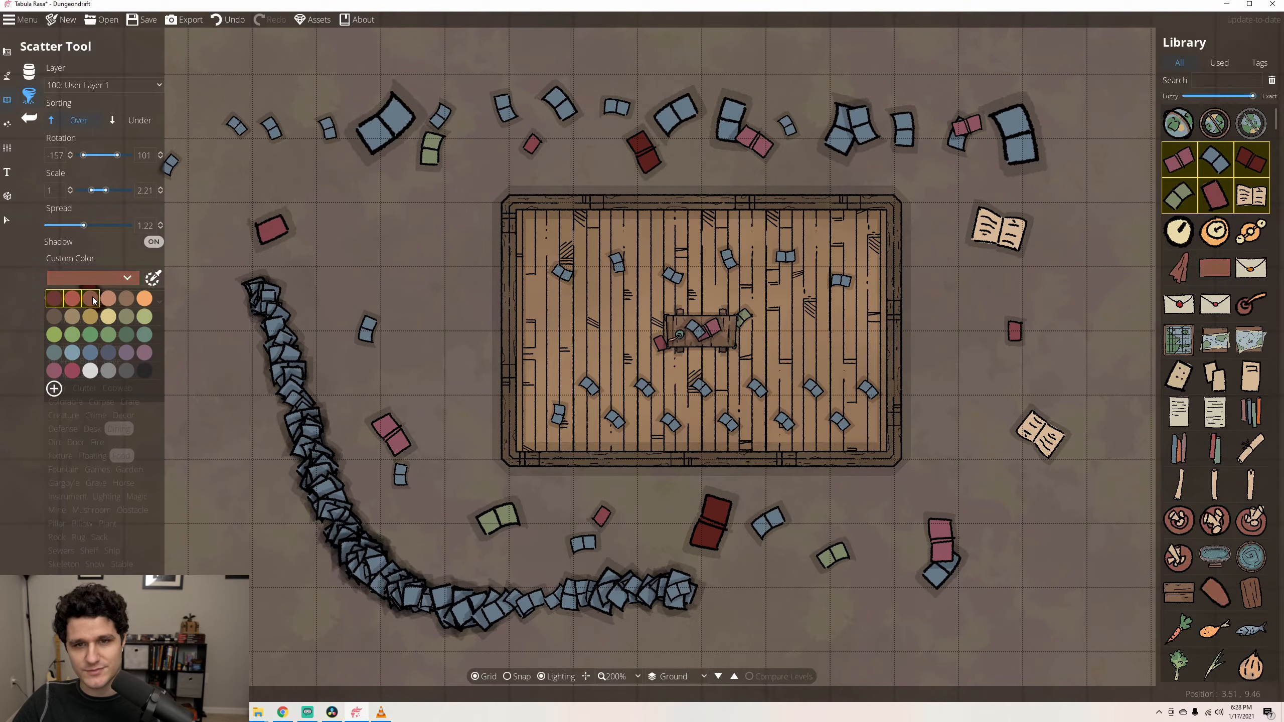
{"action": "left_click", "coordinate": [143, 299], "text": "ctrl"}
{"action": "left_click", "coordinate": [143, 316], "text": "ctrl"}
{"action": "left_click", "coordinate": [144, 335], "text": "ctrl"}
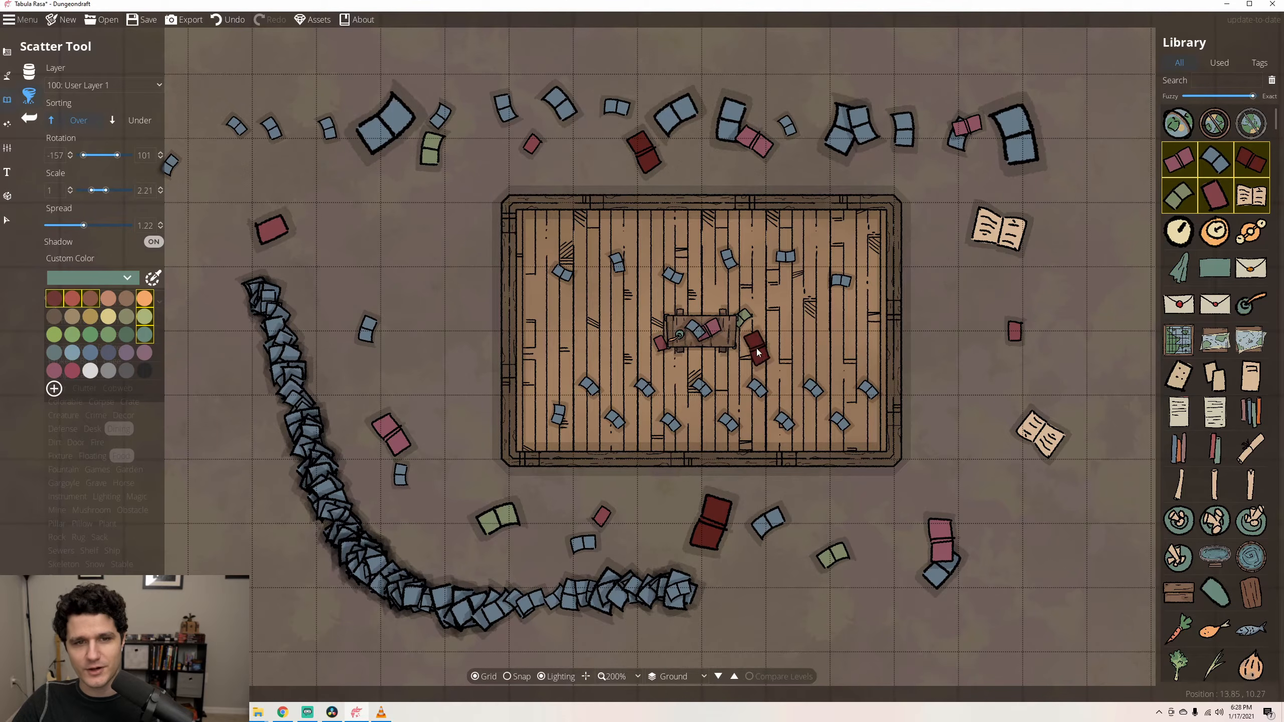
- Select the folded cloth, flat cloth and third colourable object in the library and scatter them down the room's right-hand side
{"action": "left_click", "coordinate": [1179, 267]}
{"action": "left_click", "coordinate": [1214, 268], "text": "ctrl"}
{"action": "left_click", "coordinate": [1248, 301], "text": "ctrl"}
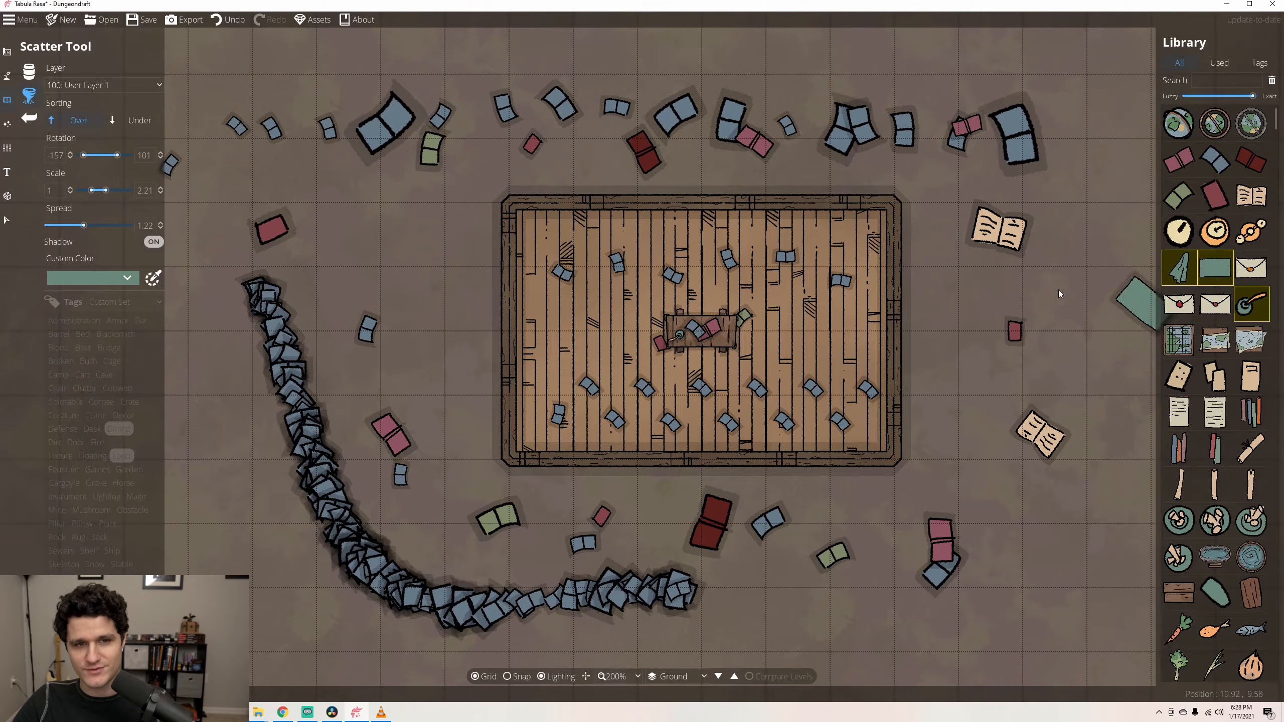
{"action": "mouse_move", "coordinate": [979, 275]}
{"action": "left_mouse_down"}
{"action": "mouse_move", "coordinate": [1024, 405]}
{"action": "mouse_move", "coordinate": [932, 486]}
{"action": "mouse_move", "coordinate": [867, 576]}
{"action": "mouse_move", "coordinate": [325, 497]}
{"action": "mouse_move", "coordinate": [412, 268]}
{"action": "mouse_move", "coordinate": [403, 159]}
{"action": "mouse_move", "coordinate": [588, 117]}
{"action": "mouse_move", "coordinate": [841, 126]}
{"action": "mouse_move", "coordinate": [975, 213]}
{"action": "mouse_move", "coordinate": [1028, 358]}
{"action": "mouse_move", "coordinate": [1008, 510]}
{"action": "left_mouse_up"}
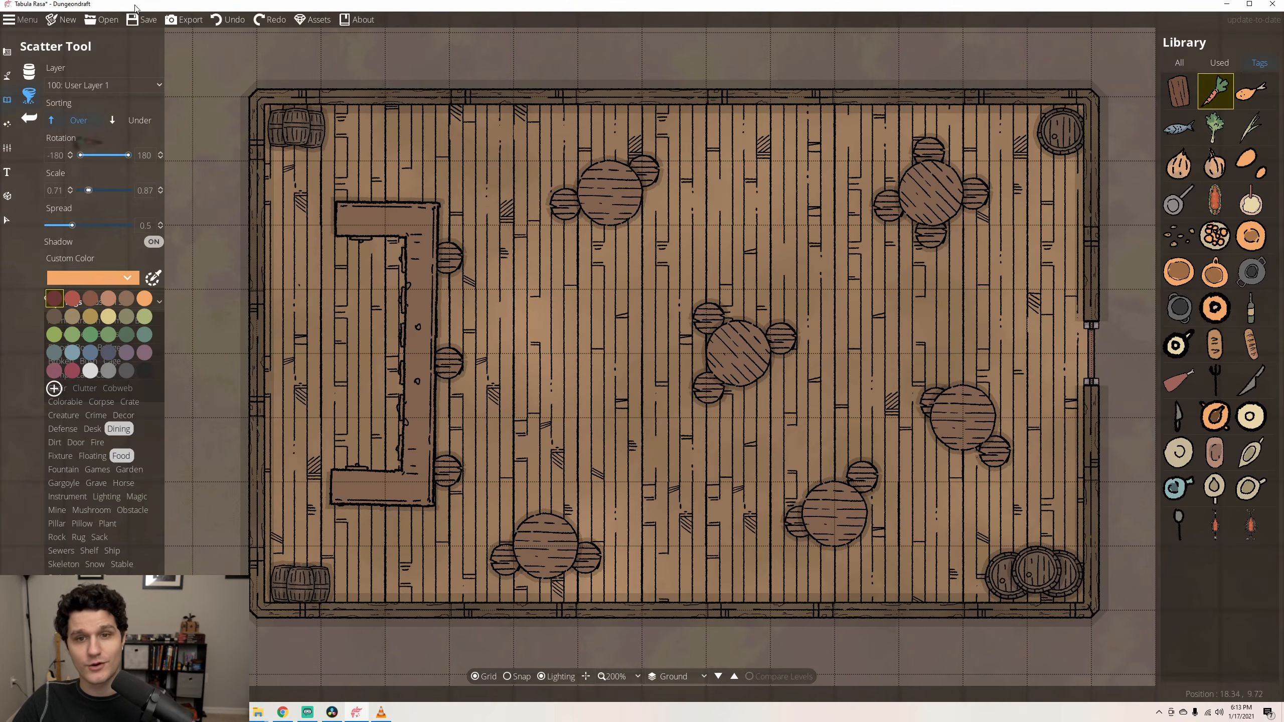
- For the tavern map, combine the custom colours dark red, orange, dark green, teal, purple and light blue for scattering
{"action": "left_click", "coordinate": [57, 302]}
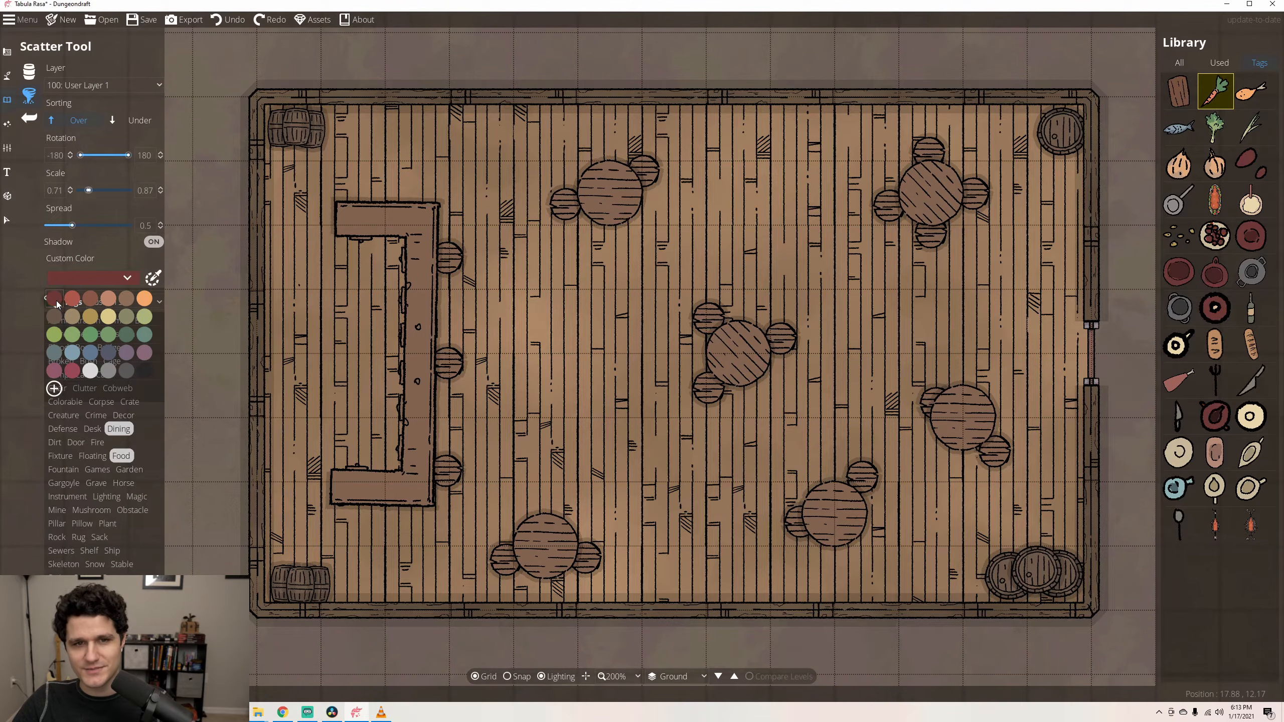
{"action": "left_click", "coordinate": [143, 297], "text": "ctrl"}
{"action": "left_click", "coordinate": [130, 334], "text": "ctrl"}
{"action": "left_click", "coordinate": [144, 334], "text": "ctrl"}
{"action": "left_click", "coordinate": [127, 353], "text": "ctrl"}
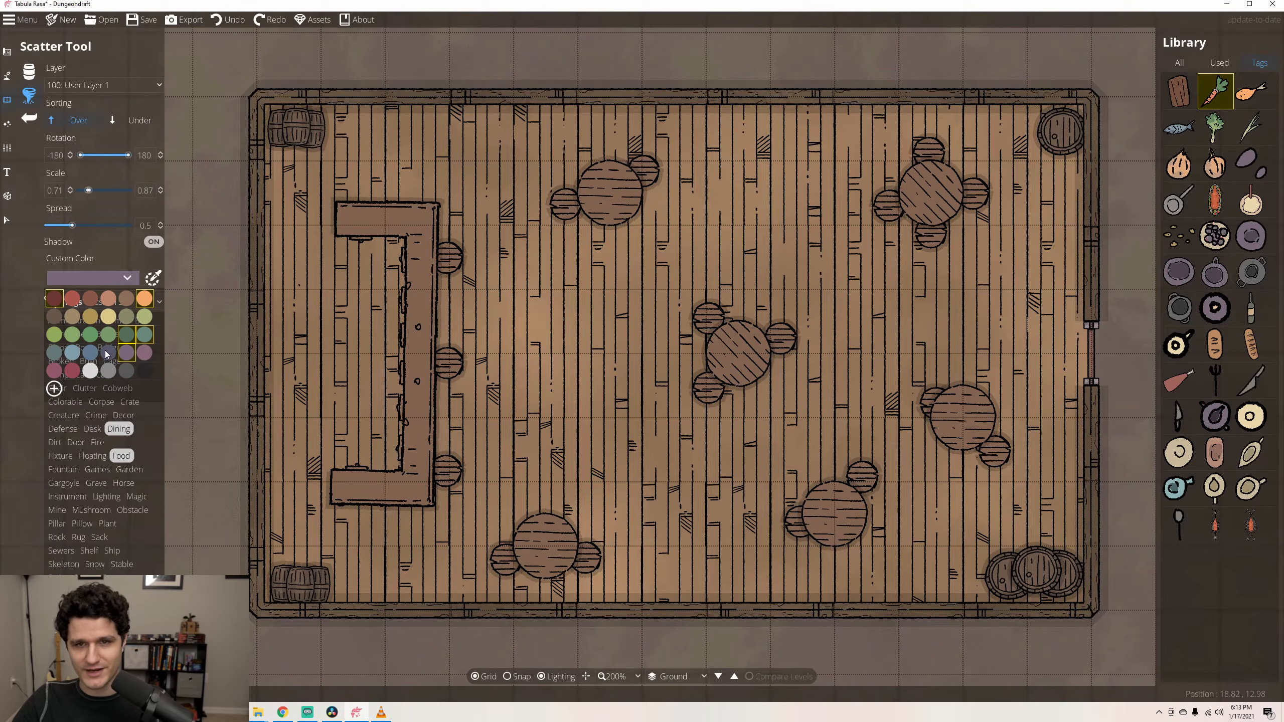
{"action": "left_click", "coordinate": [72, 352], "text": "ctrl"}
- Add the drumstick, Food Fish 01, onions, pan, bottle, Food Bread 02, large meat leg and colourable dish to the carrot for scattering
{"action": "left_click", "coordinate": [1251, 92], "text": "ctrl"}
{"action": "left_click", "coordinate": [1180, 129], "text": "ctrl"}
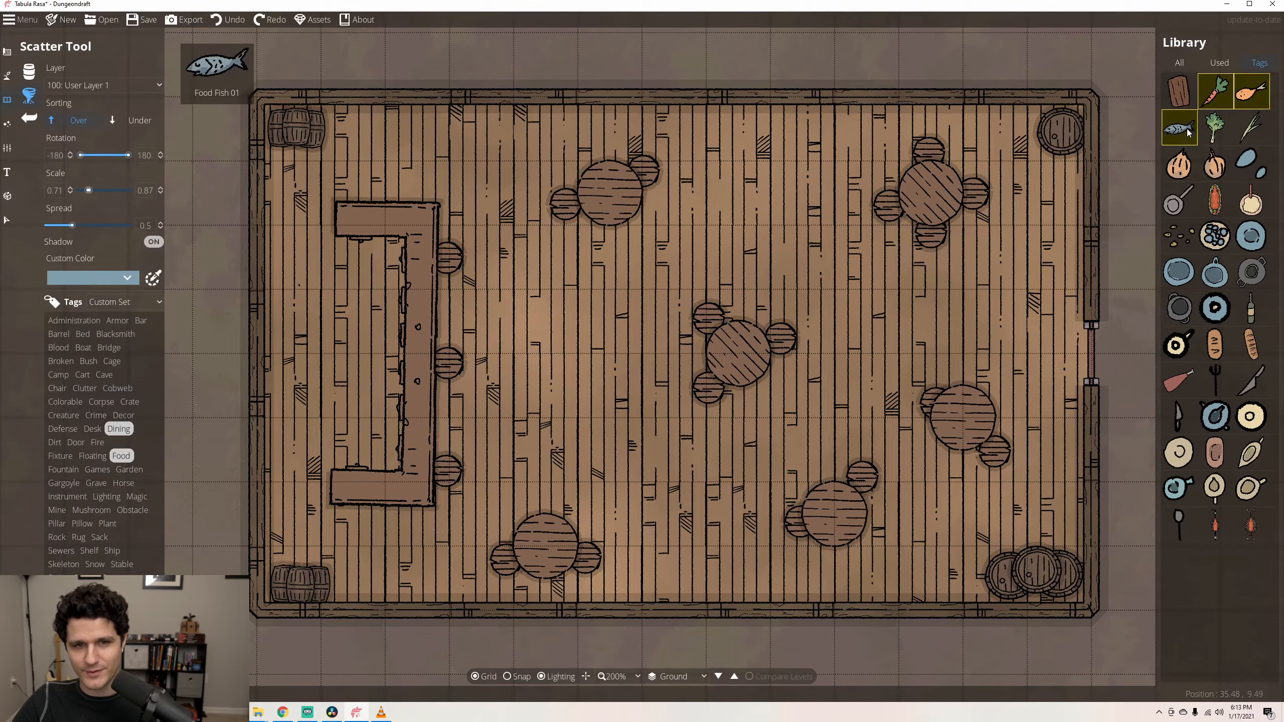
{"action": "left_click", "coordinate": [1215, 164], "text": "ctrl"}
{"action": "left_click", "coordinate": [1178, 201], "text": "ctrl"}
{"action": "left_click", "coordinate": [1250, 307], "text": "ctrl"}
{"action": "left_click", "coordinate": [1244, 346], "text": "ctrl"}
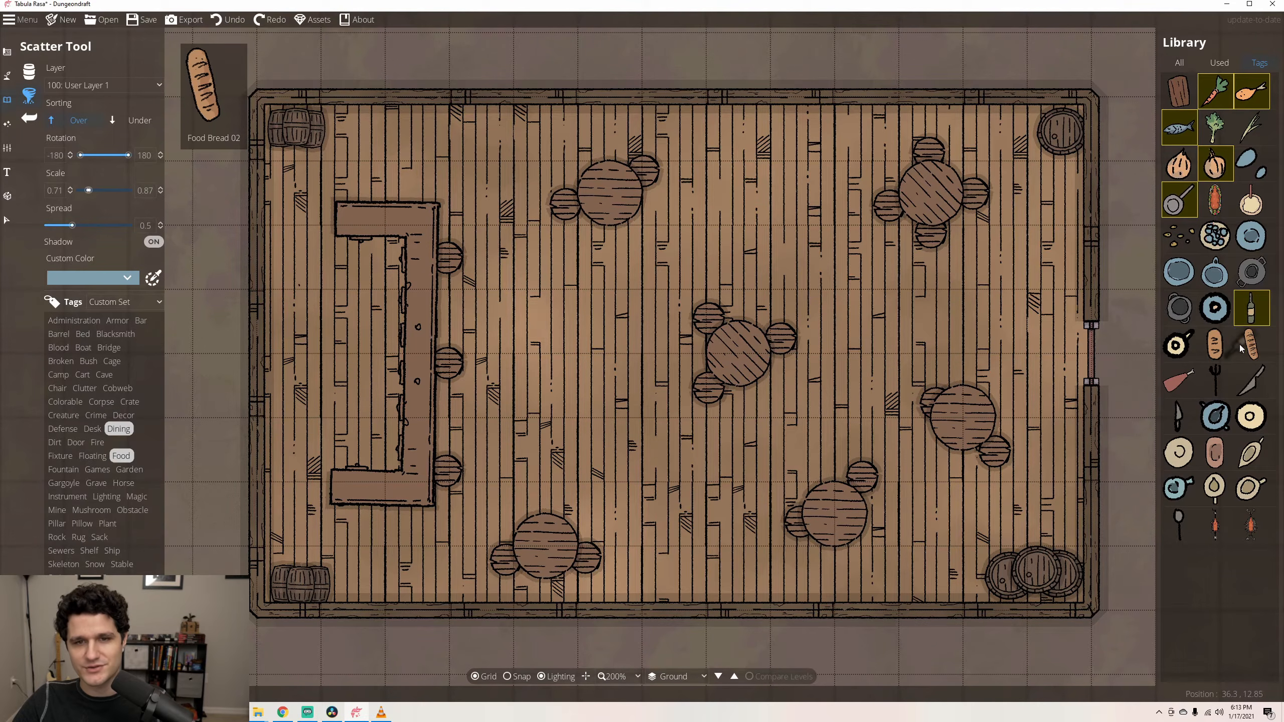
{"action": "left_click", "coordinate": [1178, 380], "text": "ctrl"}
{"action": "left_click", "coordinate": [1215, 416], "text": "ctrl"}
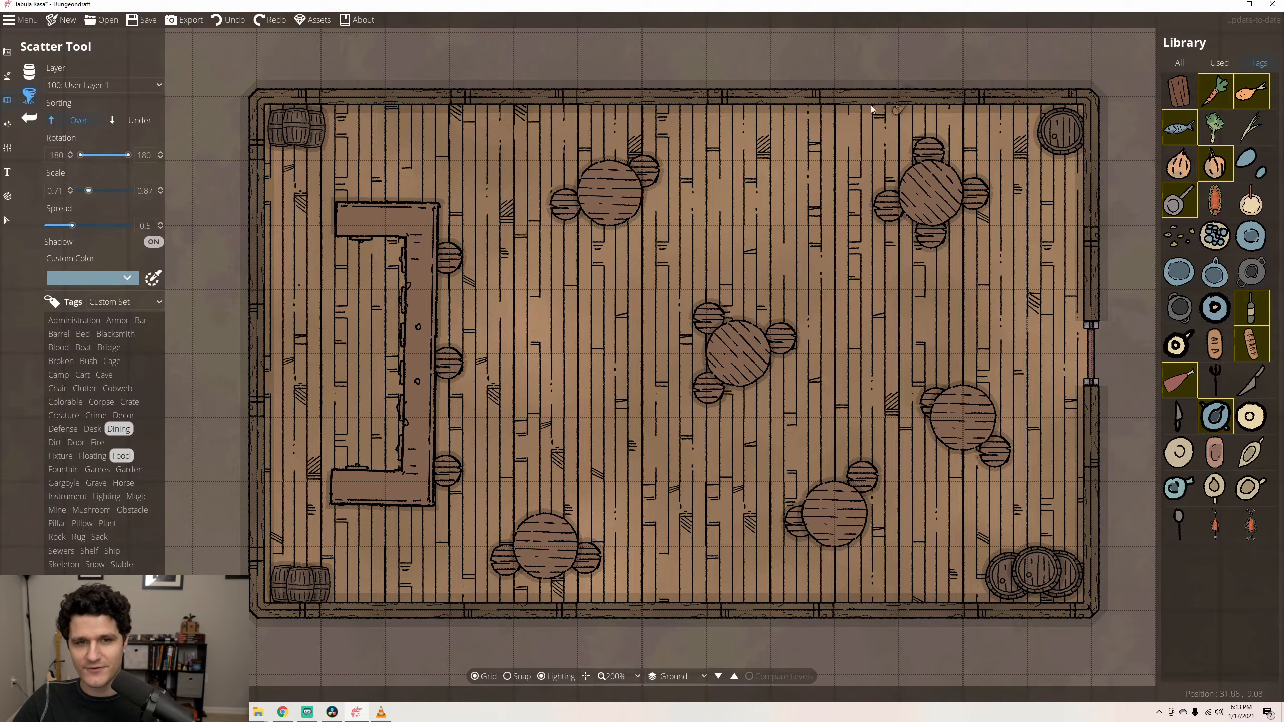
- Scatter three random food and dining items on each of the two round tables in the tavern's upper part
{"action": "left_click", "coordinate": [593, 198]}
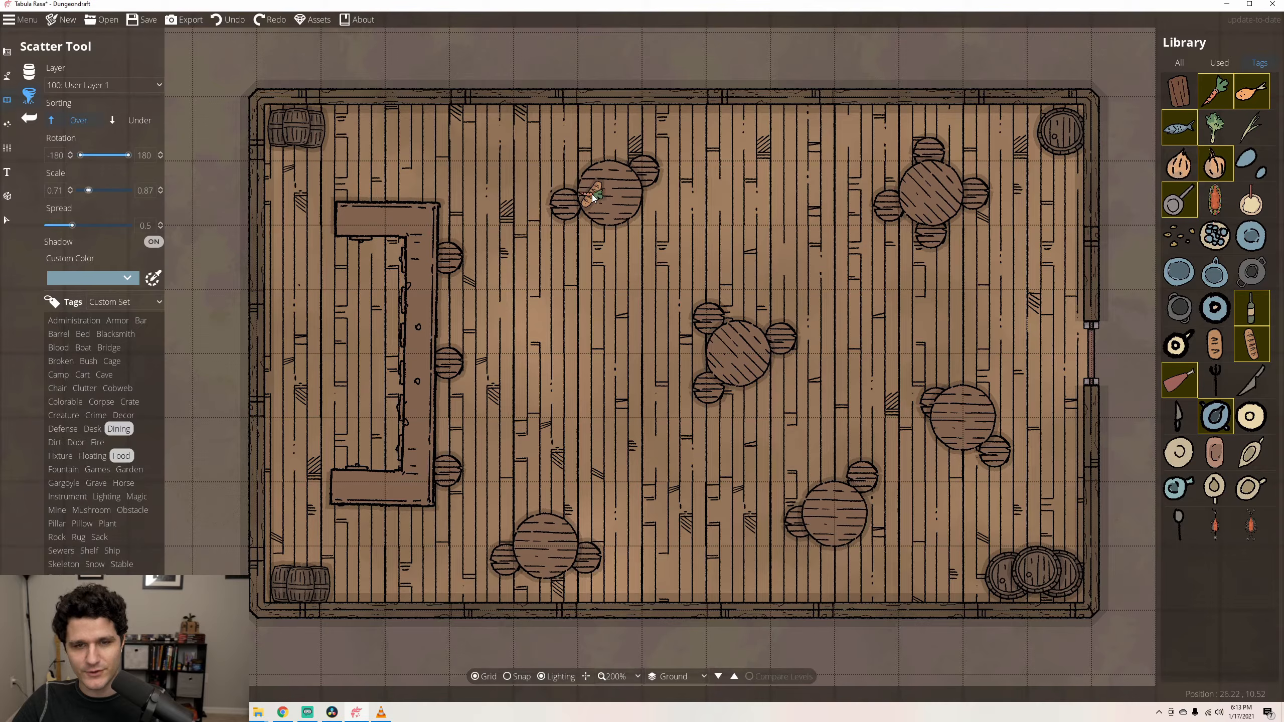
{"action": "left_click", "coordinate": [617, 177]}
{"action": "left_click", "coordinate": [620, 202]}
{"action": "left_click", "coordinate": [914, 196]}
{"action": "left_click", "coordinate": [931, 178]}
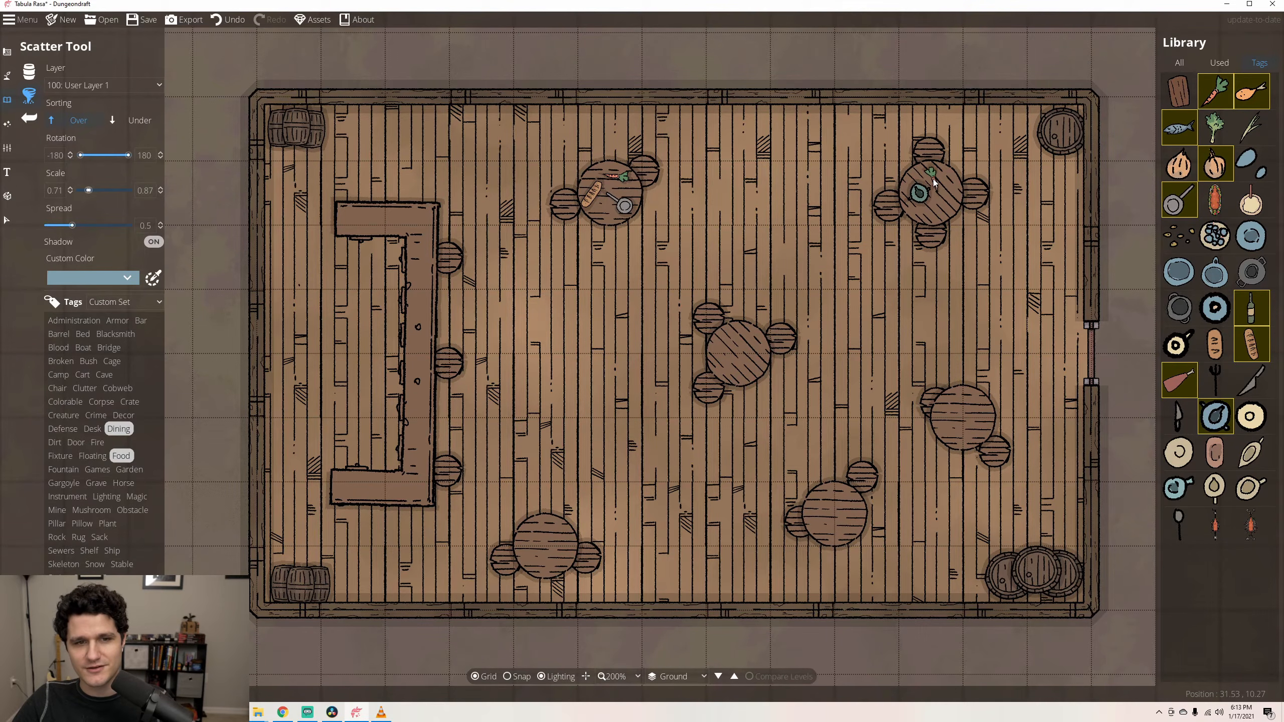
{"action": "left_click", "coordinate": [949, 198]}
- Scatter three random food and dining items on each of the two round tables in the tavern's lower-right area
{"action": "left_click", "coordinate": [960, 416]}
{"action": "left_click", "coordinate": [963, 439]}
{"action": "left_click", "coordinate": [966, 407]}
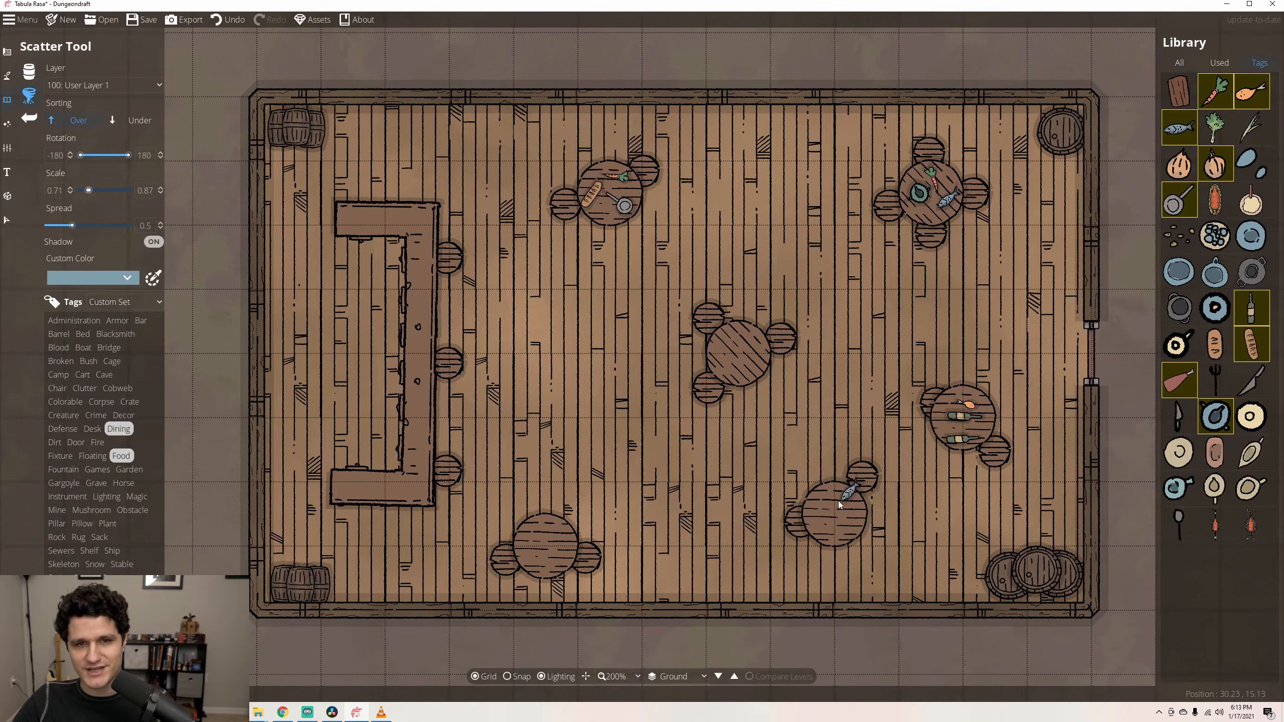
{"action": "left_click", "coordinate": [834, 503]}
{"action": "left_click", "coordinate": [839, 521]}
{"action": "left_click", "coordinate": [816, 528]}
- Scatter two random food and dining items on the central round table and three on the lower-left one
{"action": "left_click", "coordinate": [745, 363]}
{"action": "left_click", "coordinate": [739, 339]}
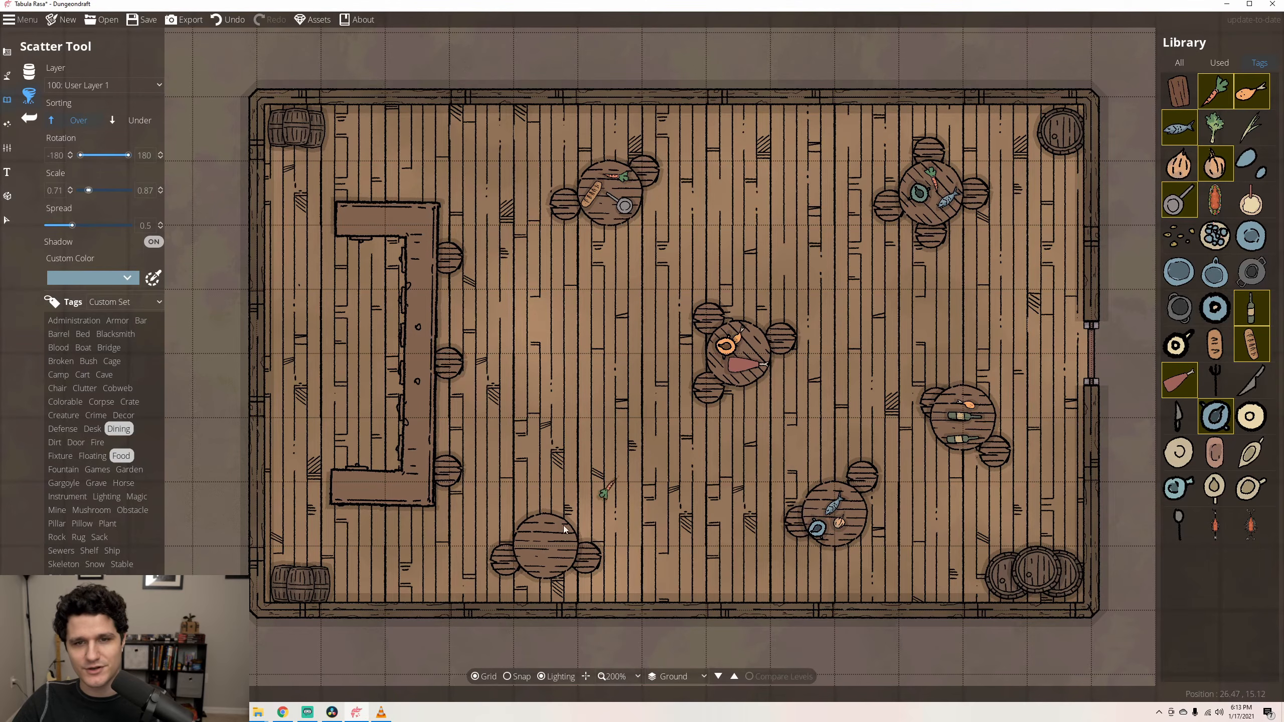
{"action": "left_click", "coordinate": [542, 537]}
{"action": "left_click", "coordinate": [554, 555]}
{"action": "left_click", "coordinate": [536, 565]}
- Scatter random food and dining items one by one along all three sides of the tavern's bar counter
{"action": "left_click", "coordinate": [419, 491]}
{"action": "left_click", "coordinate": [404, 427]}
{"action": "left_click", "coordinate": [415, 386]}
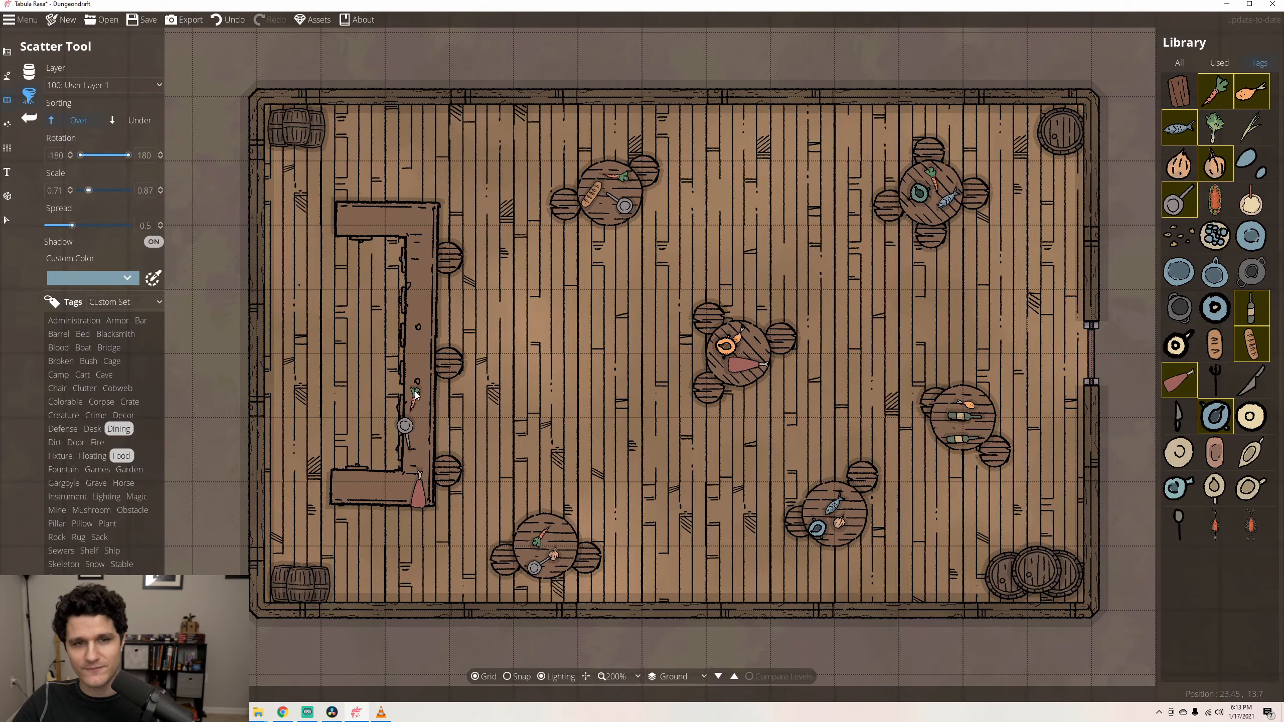
{"action": "left_click", "coordinate": [415, 344]}
{"action": "left_click", "coordinate": [421, 320]}
{"action": "left_click", "coordinate": [425, 277]}
{"action": "left_click", "coordinate": [420, 238]}
{"action": "left_click", "coordinate": [420, 220]}
{"action": "left_click", "coordinate": [372, 222]}
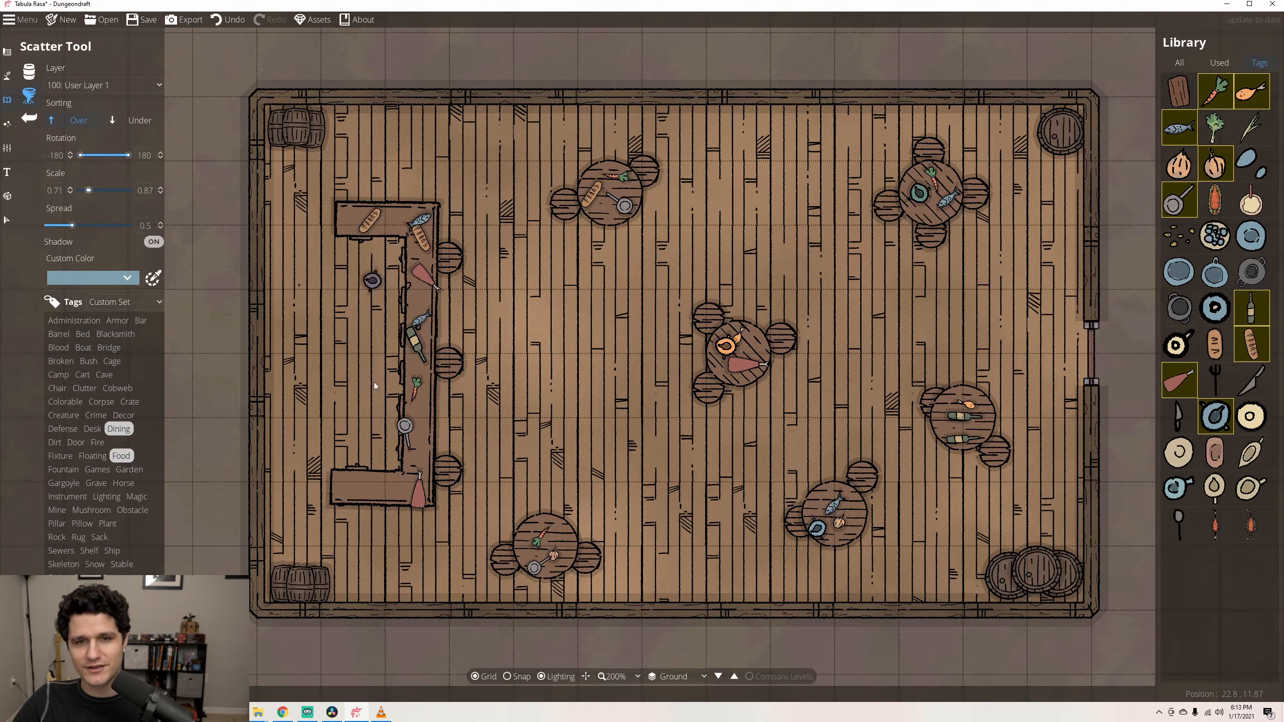
{"action": "left_click", "coordinate": [389, 479]}
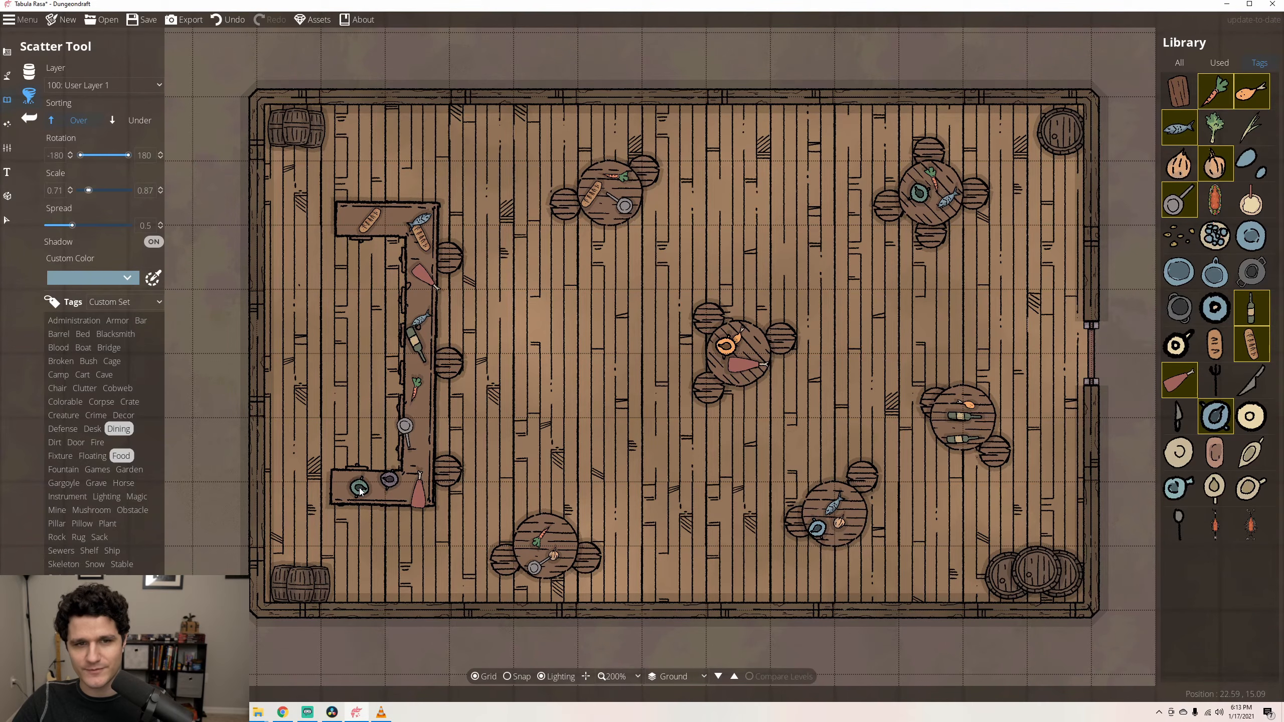